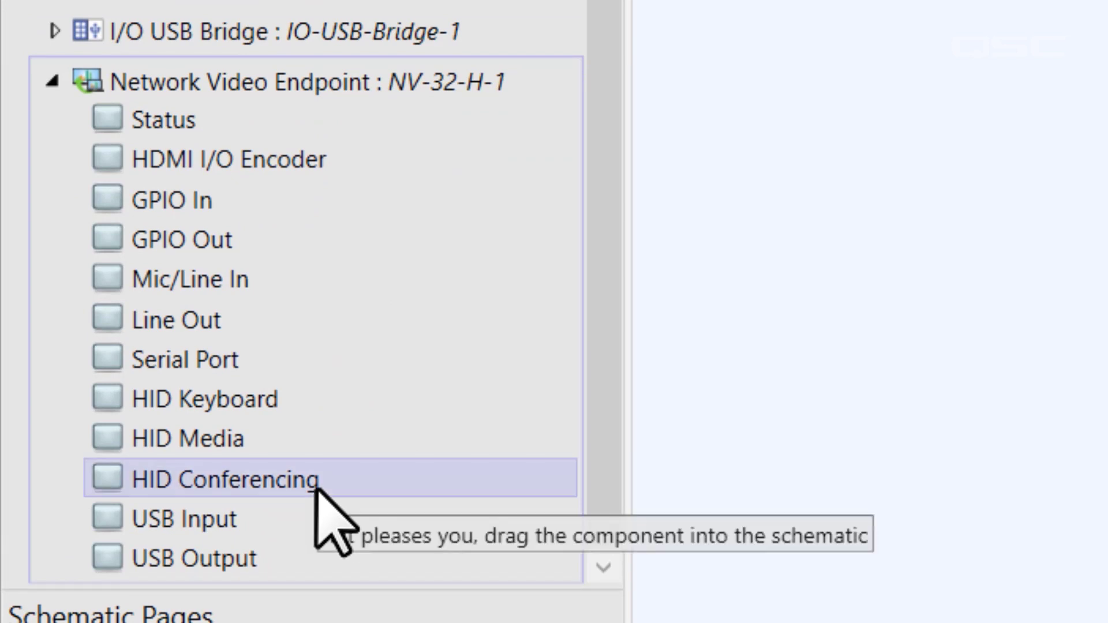
Expand the I/O USB Bridge in the Inventory to list its HID Keyboard, HID Media and HID Conferencing blocks
left_click(54, 32)
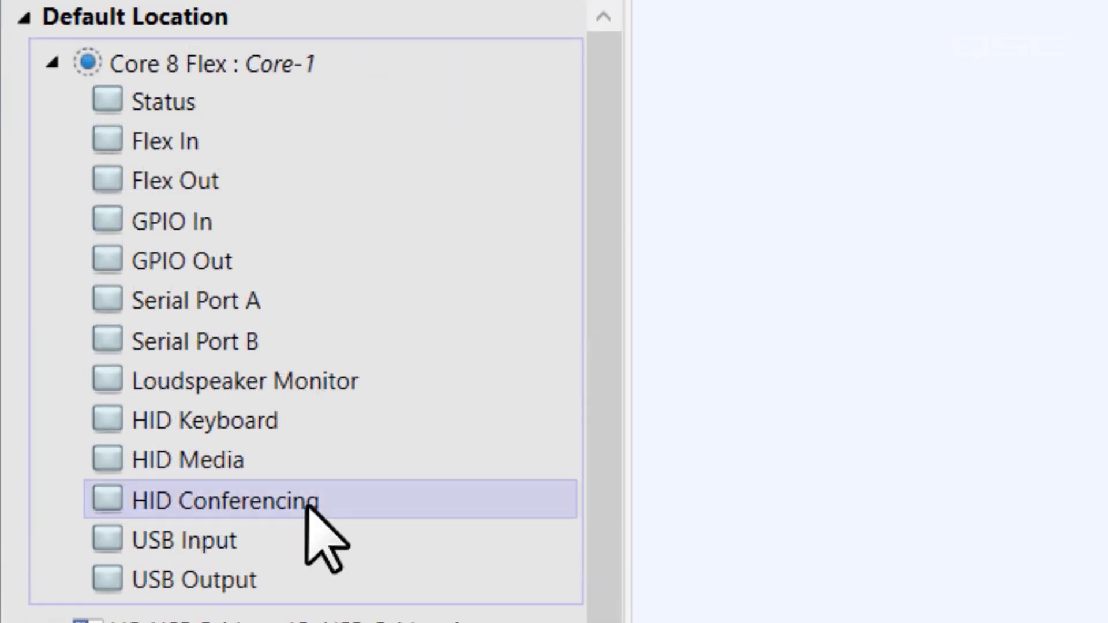
Drop Core-1's HID Conferencing block onto the schematic and view its call controls
left_click_drag(307, 503, 707, 481)
left_click_drag(616, 447, 805, 502)
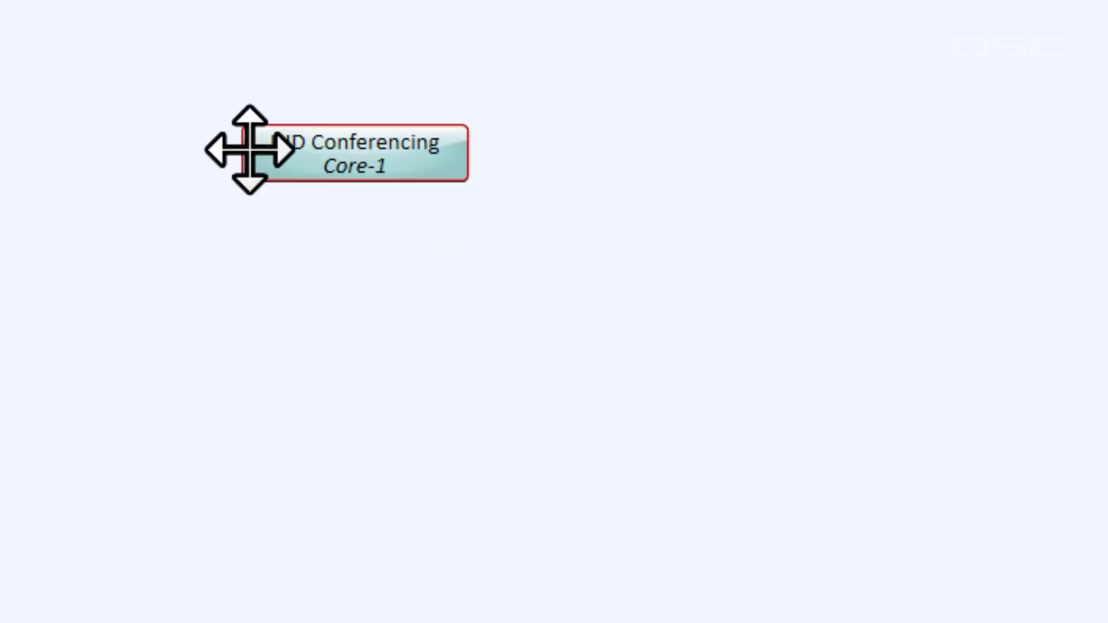
double_click(281, 170)
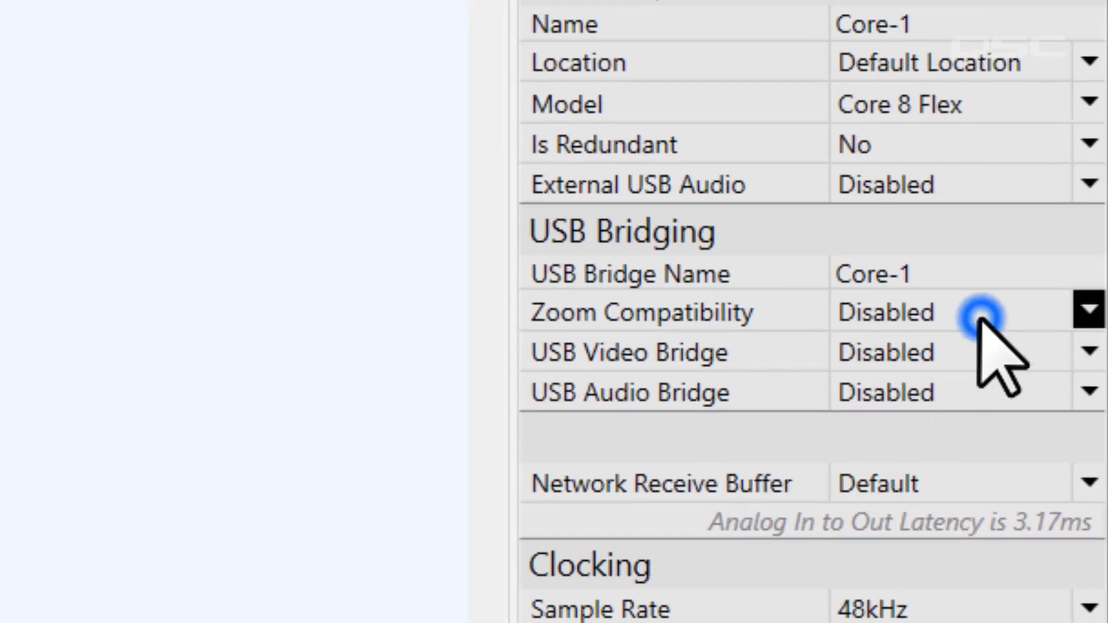
Set Core-1 Zoom Compatibility to Enabled and search the Asset Manager for 'teams'
left_click(979, 317)
left_click(991, 358)
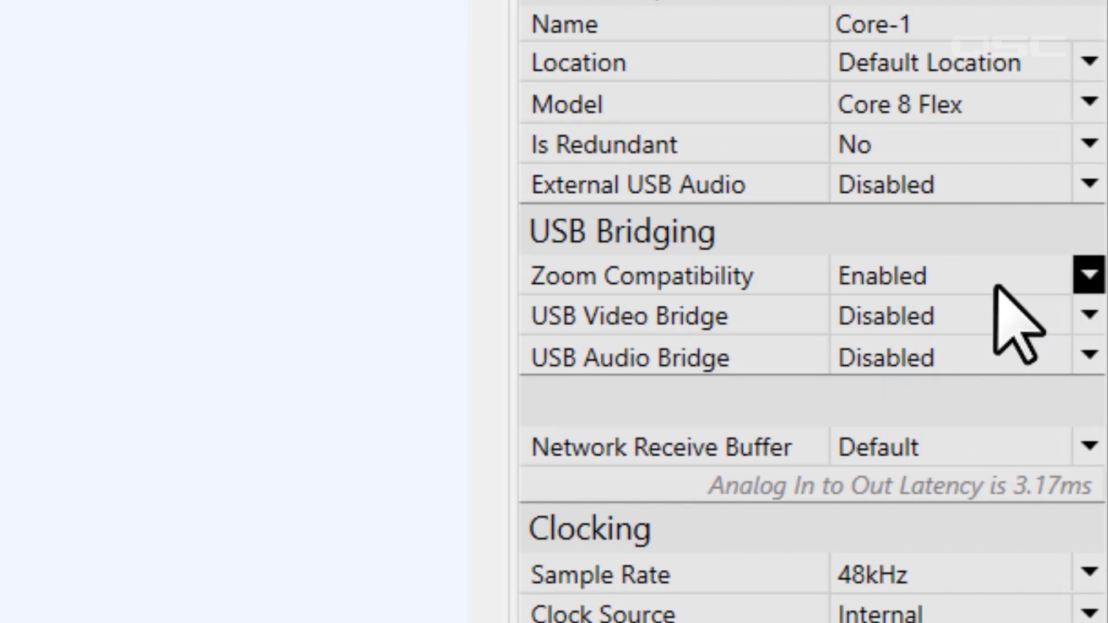
left_click(210, 27)
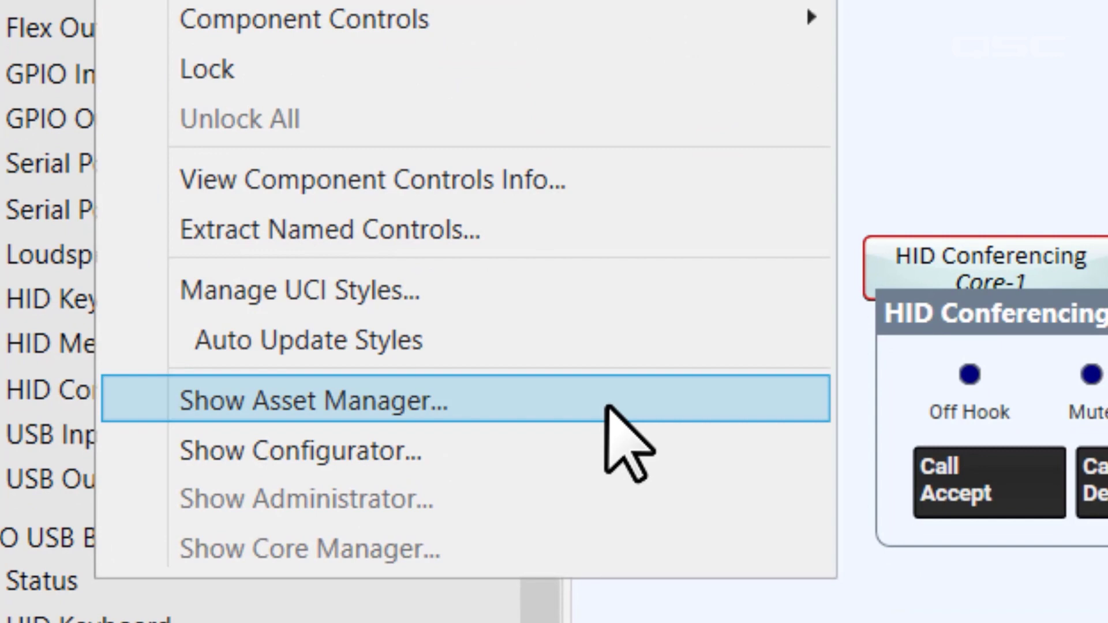
left_click(607, 407)
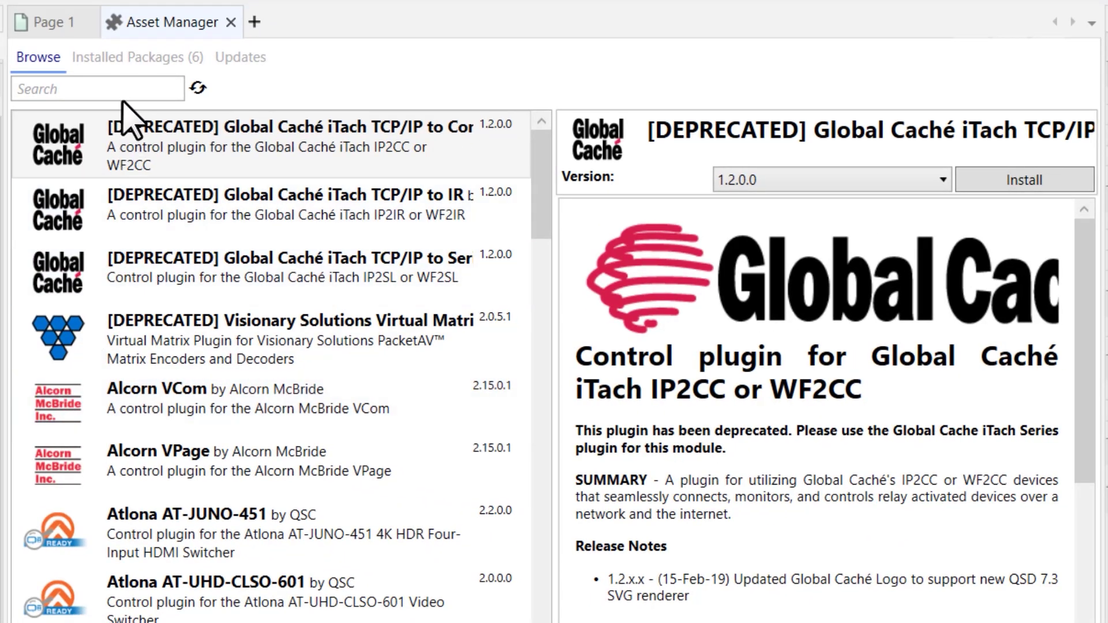
type("teams")
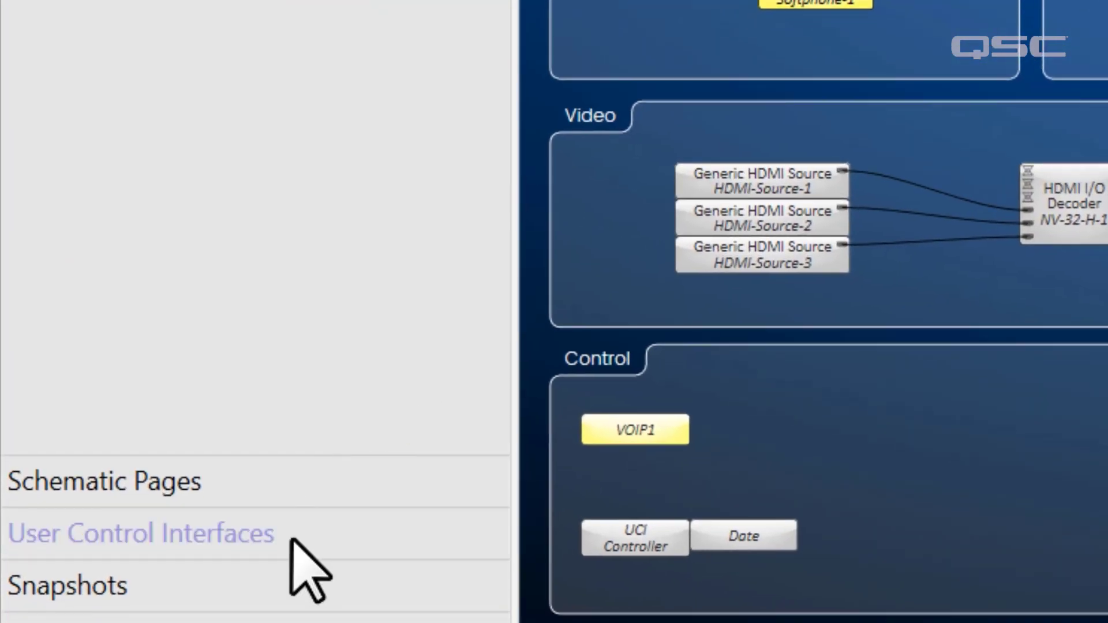
Open the Boardroom 123 interface and add a new layer to its Main page
left_click(292, 541)
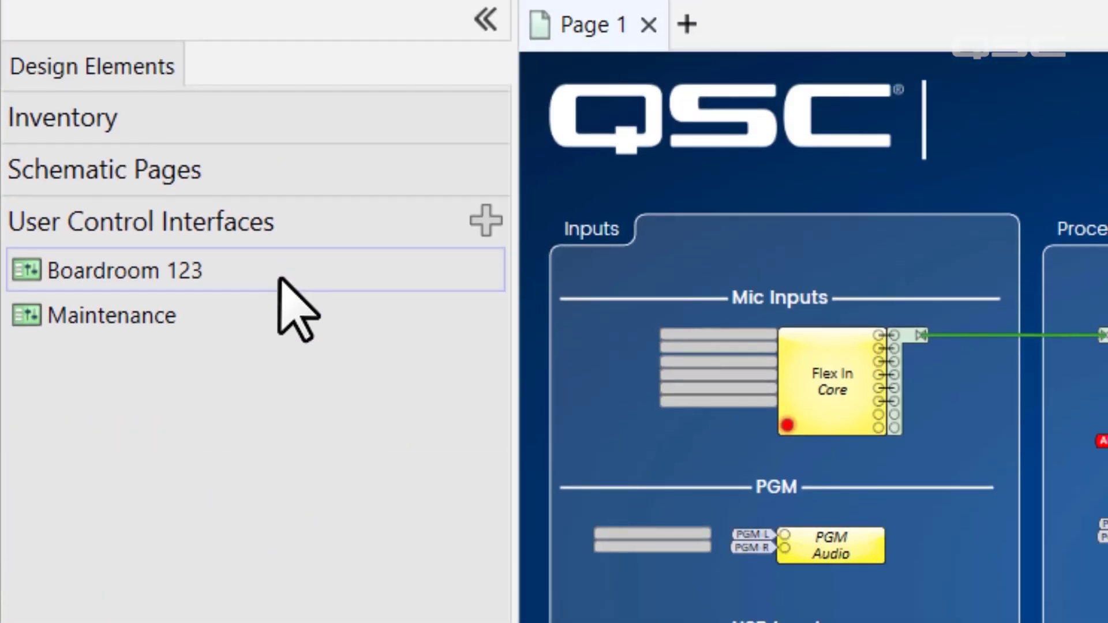
double_click(279, 282)
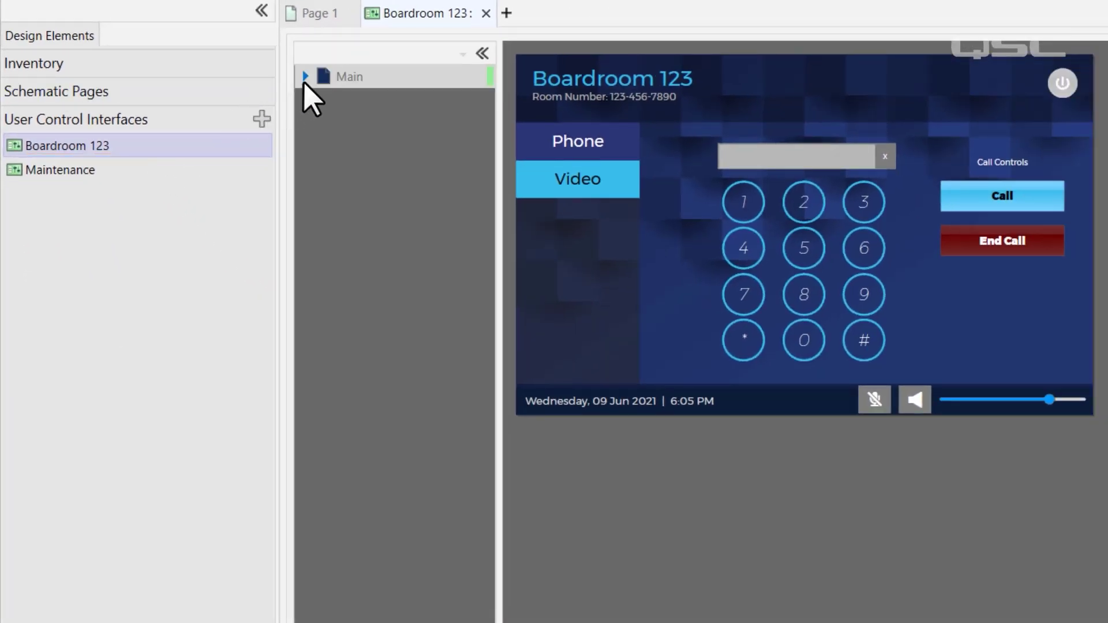
left_click(305, 78)
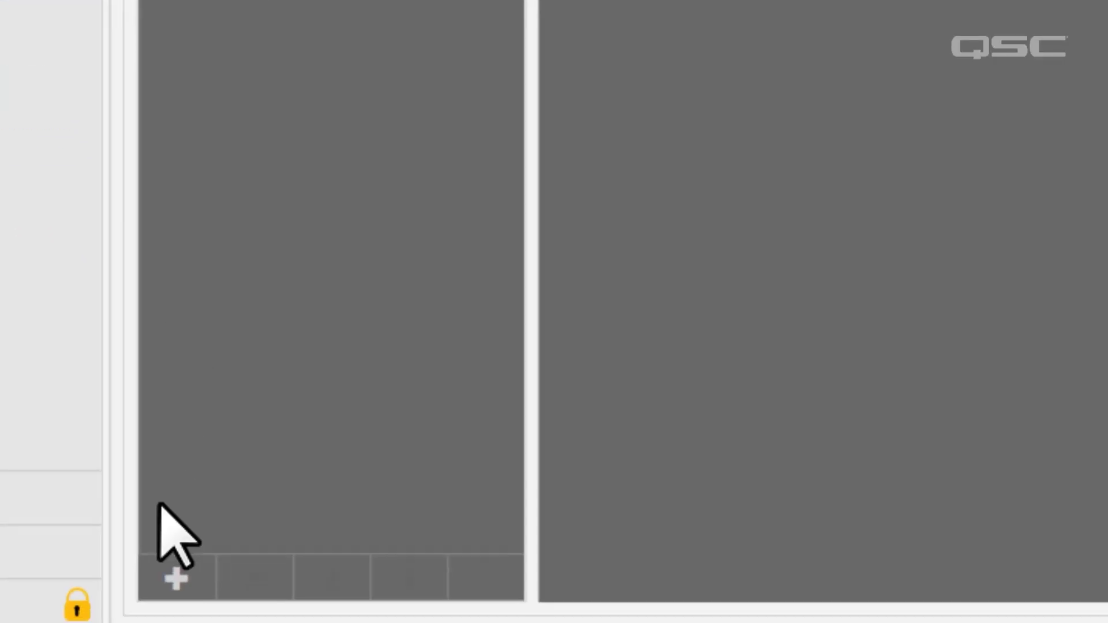
left_click(166, 574)
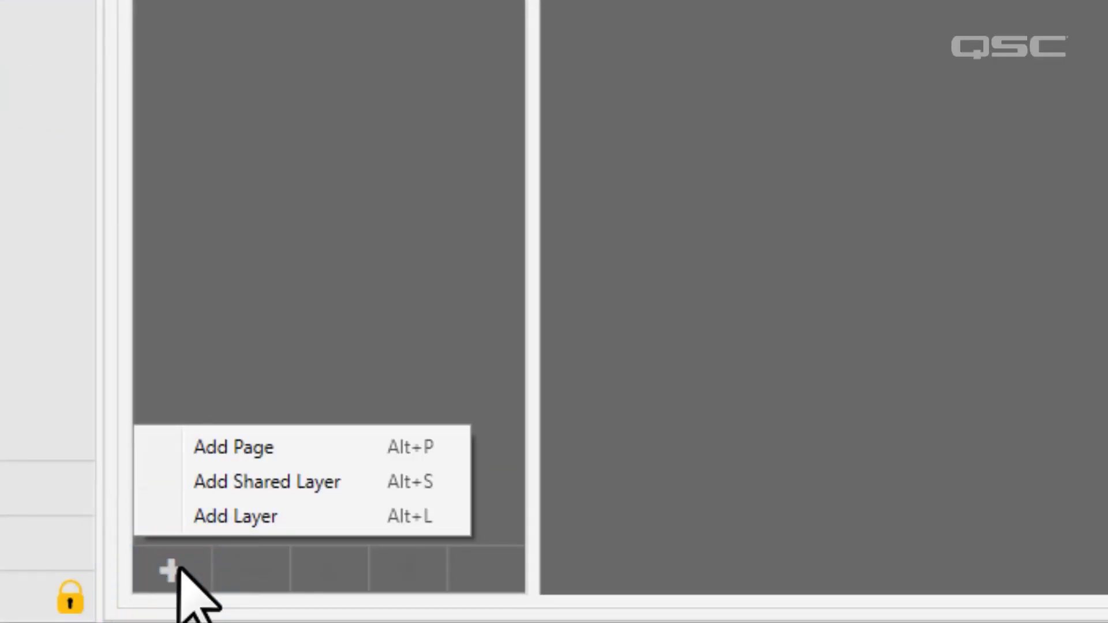
left_click(330, 521)
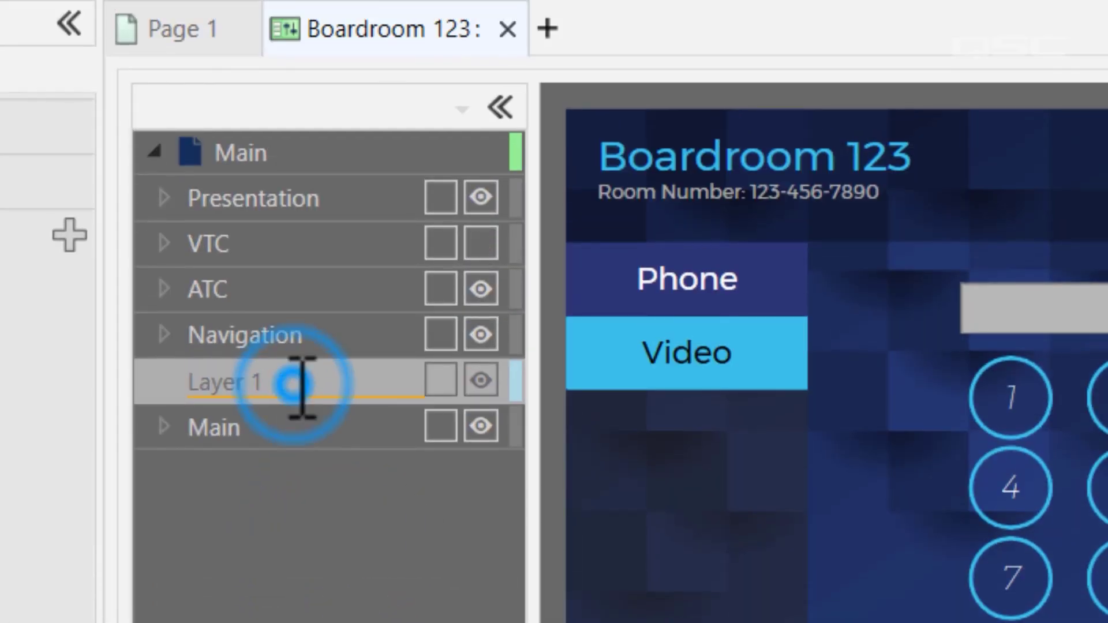
Rename the new layer 'Call Alert' and move it first, above Presentation
left_click(295, 384)
type("Call Alert")
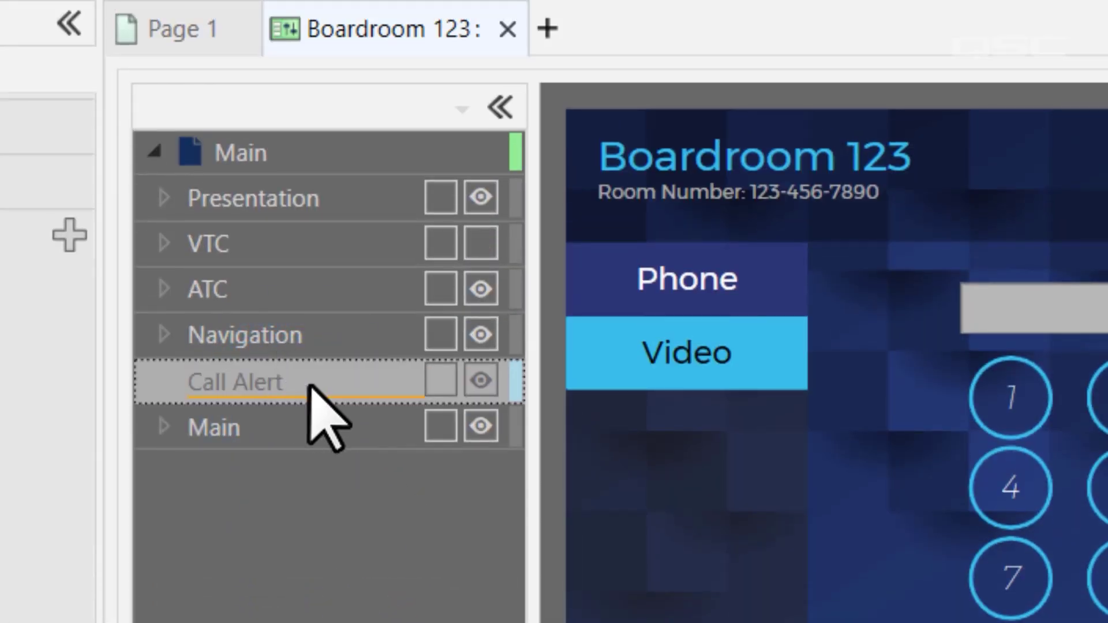
left_click_drag(309, 385, 325, 351)
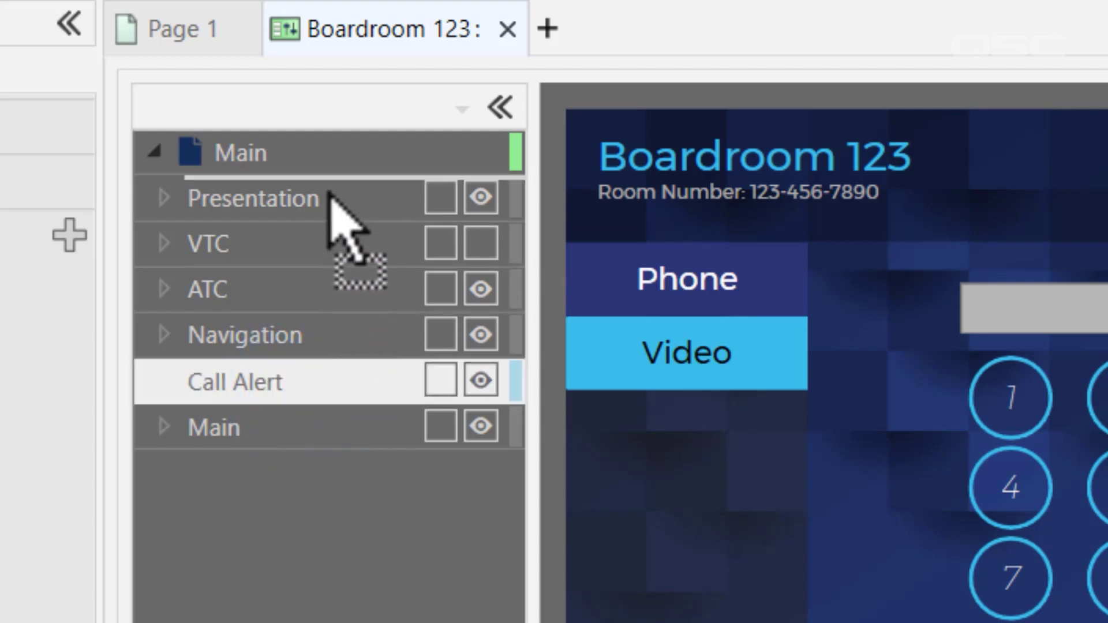
left_click_drag(330, 193, 346, 203)
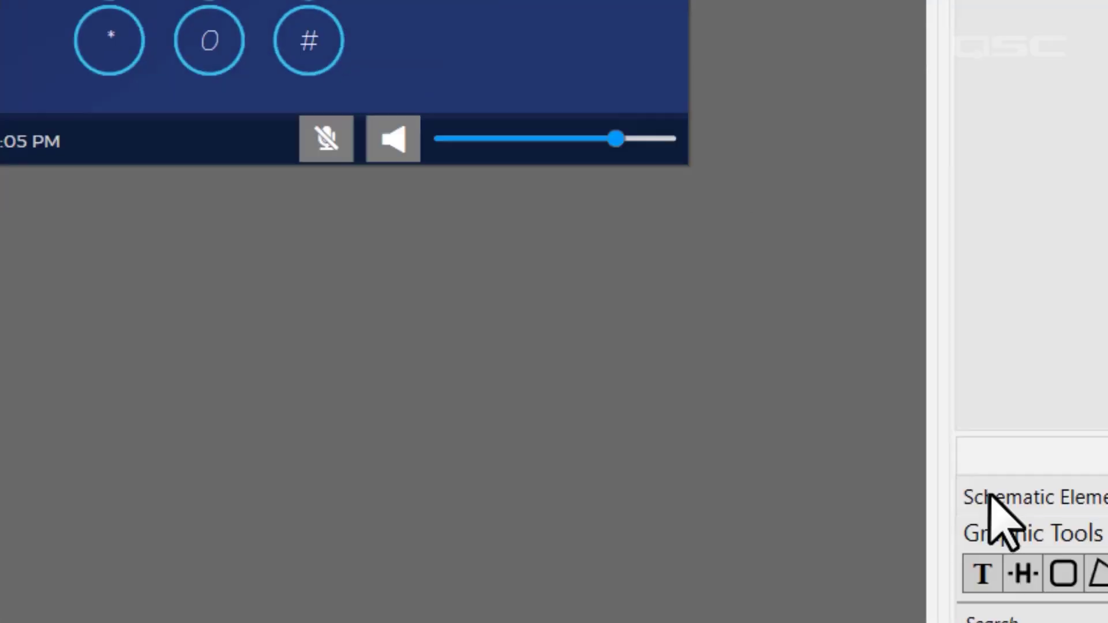
left_click(1063, 574)
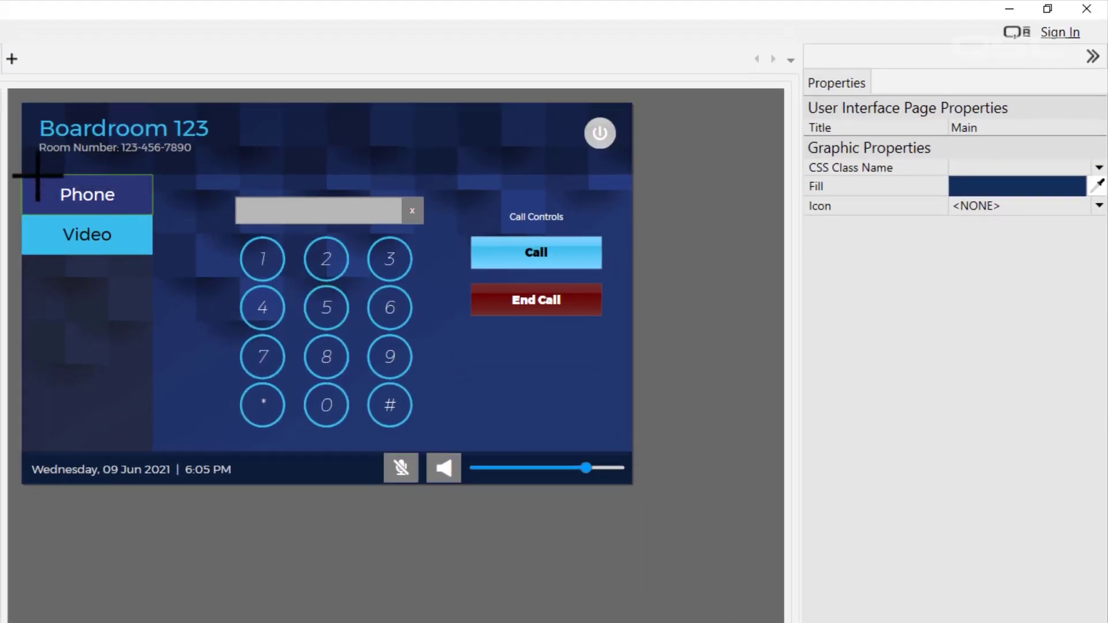
Draw a group box over the keypad and set its black fill opacity to 89%
mouse_move(438, 390)
left_mouse_down()
mouse_move(606, 457)
mouse_move(615, 449)
left_mouse_up()
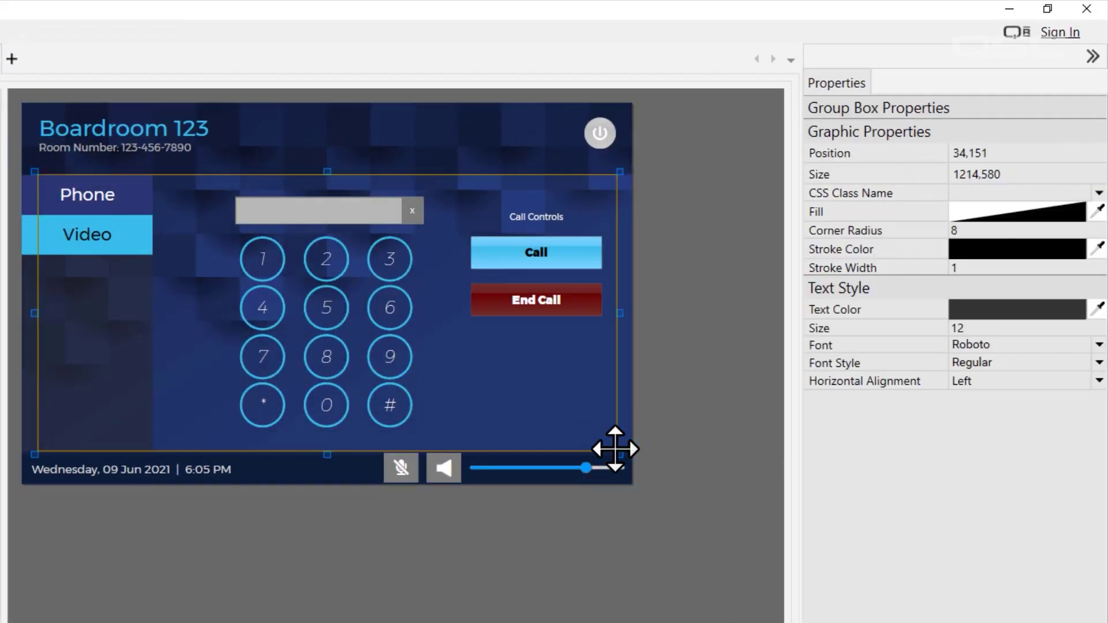
left_click(957, 216)
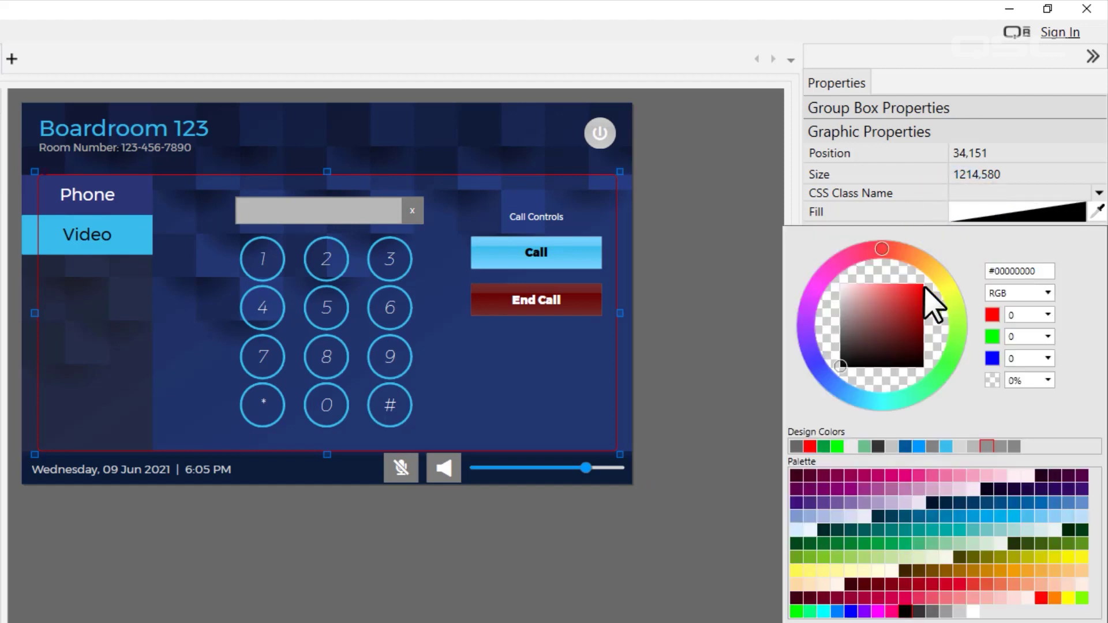
left_click(1047, 381)
left_click_drag(1020, 414, 996, 450)
left_click(704, 408)
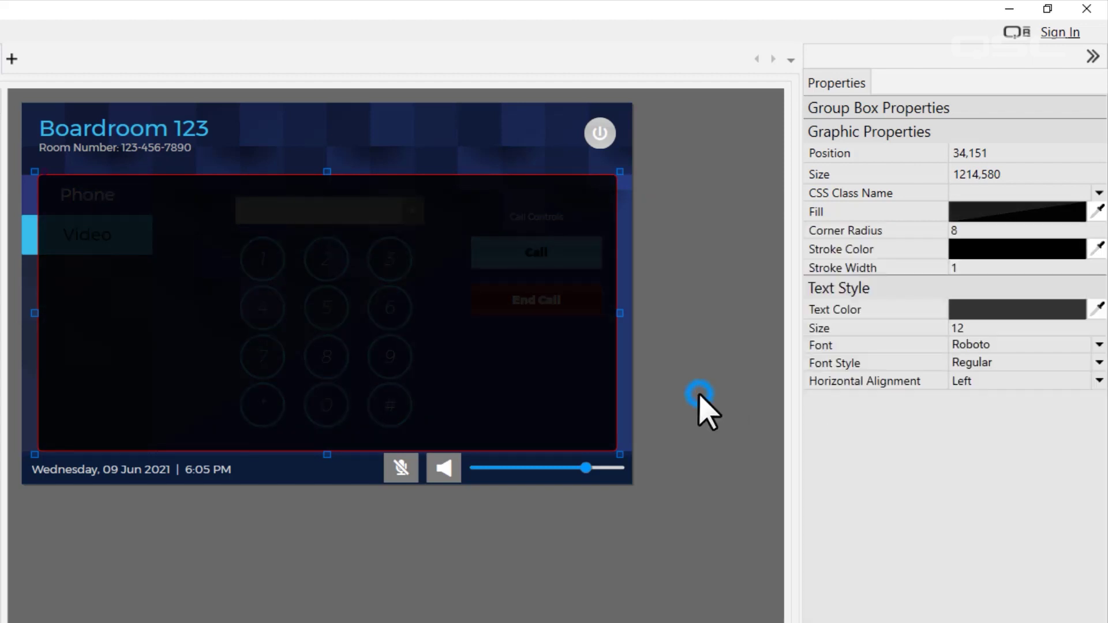
left_click(700, 408)
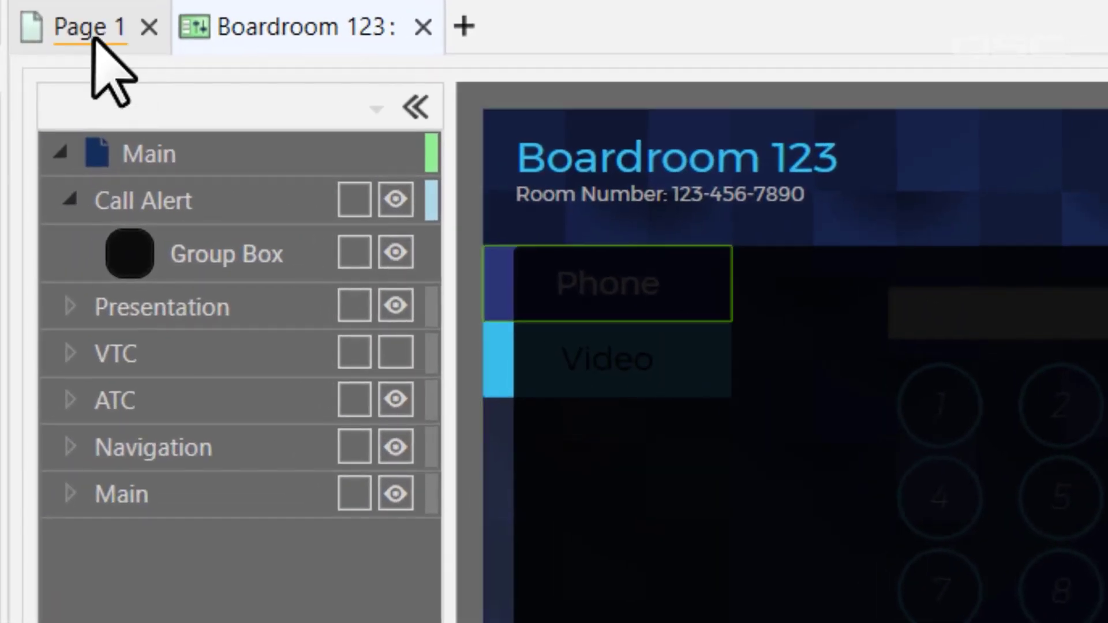
Copy the Call Accept and Call Decline buttons onto the Call Alert layer, then hide the layer
left_click(55, 33)
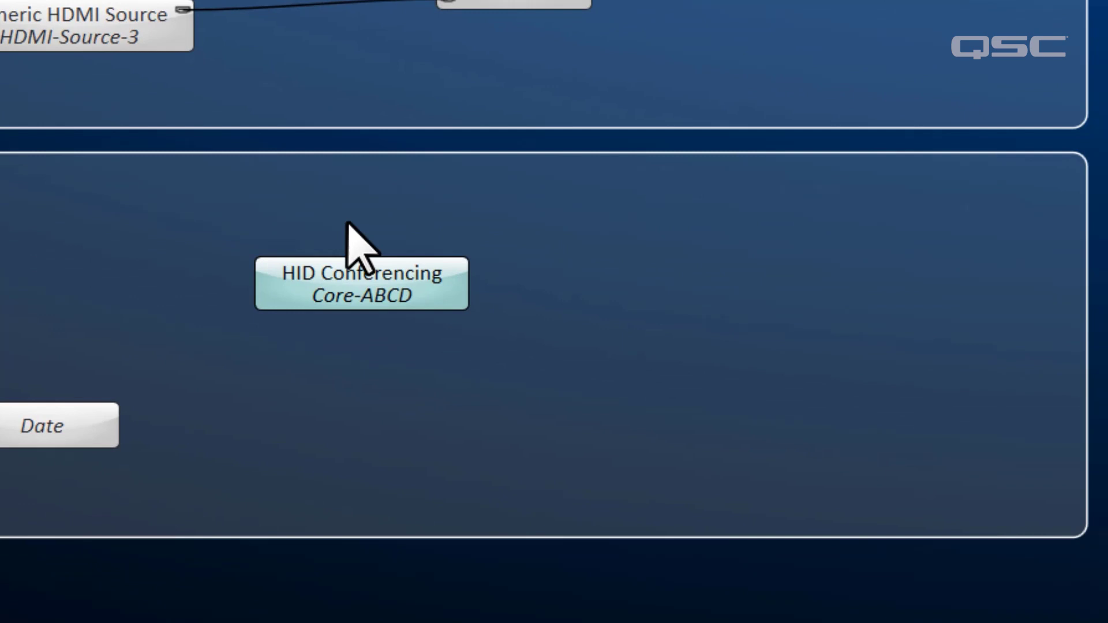
double_click(401, 281)
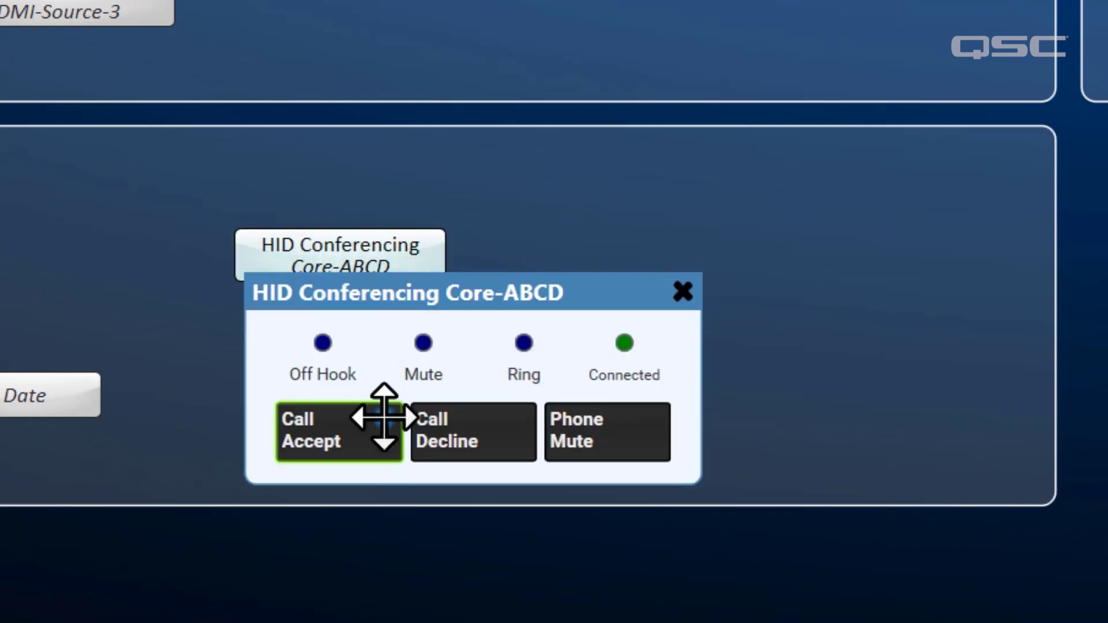
left_click(383, 417, "ctrl")
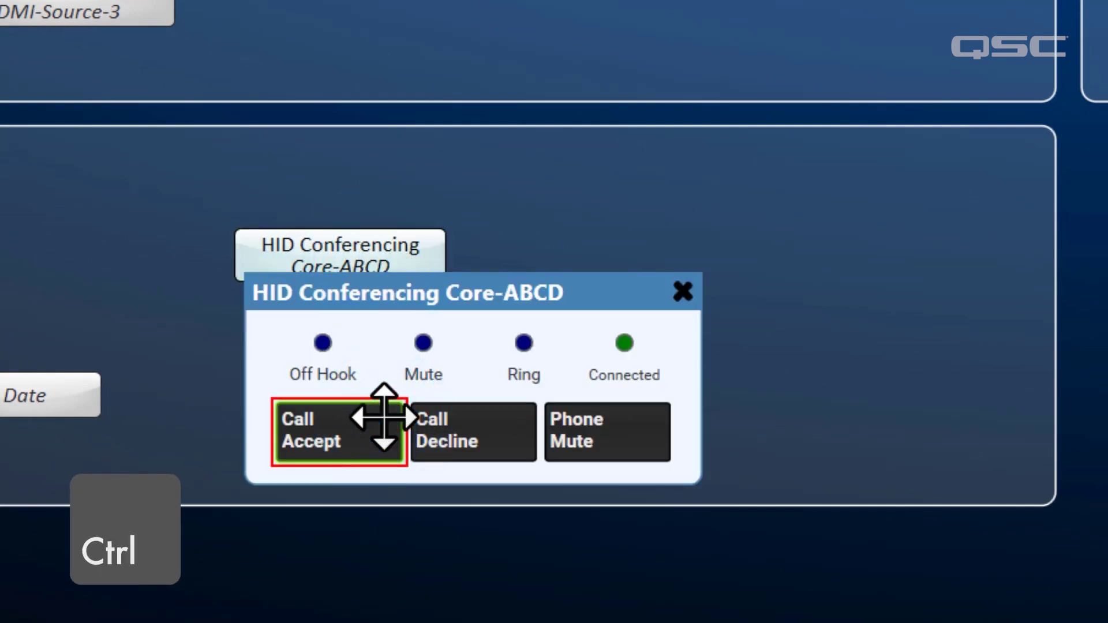
left_click_drag(512, 452, 386, 291)
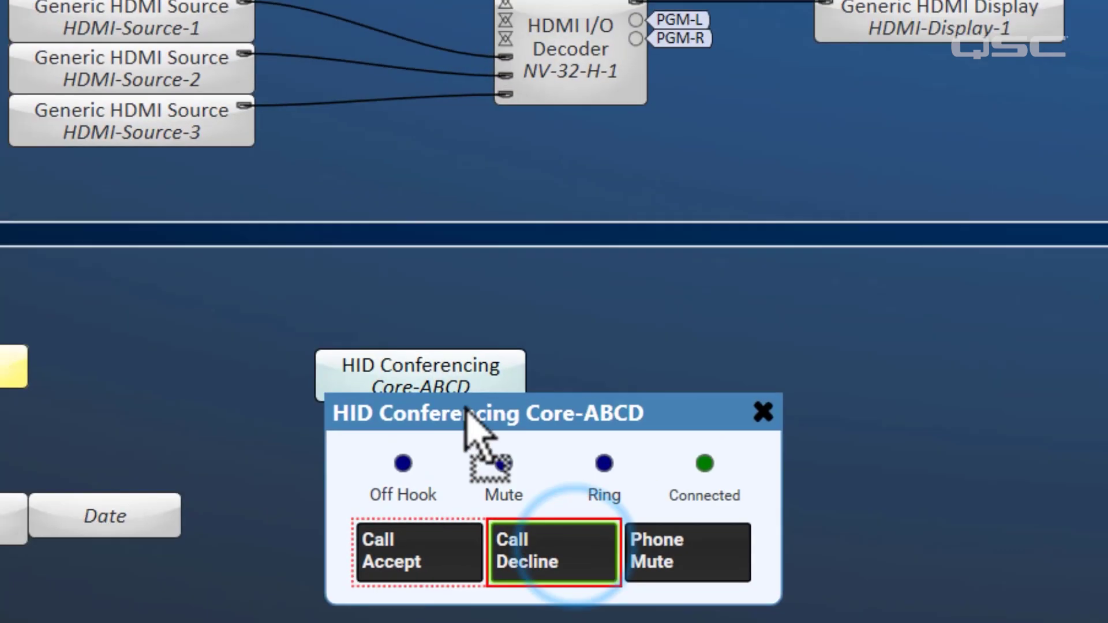
left_click_drag(466, 411, 1016, 411)
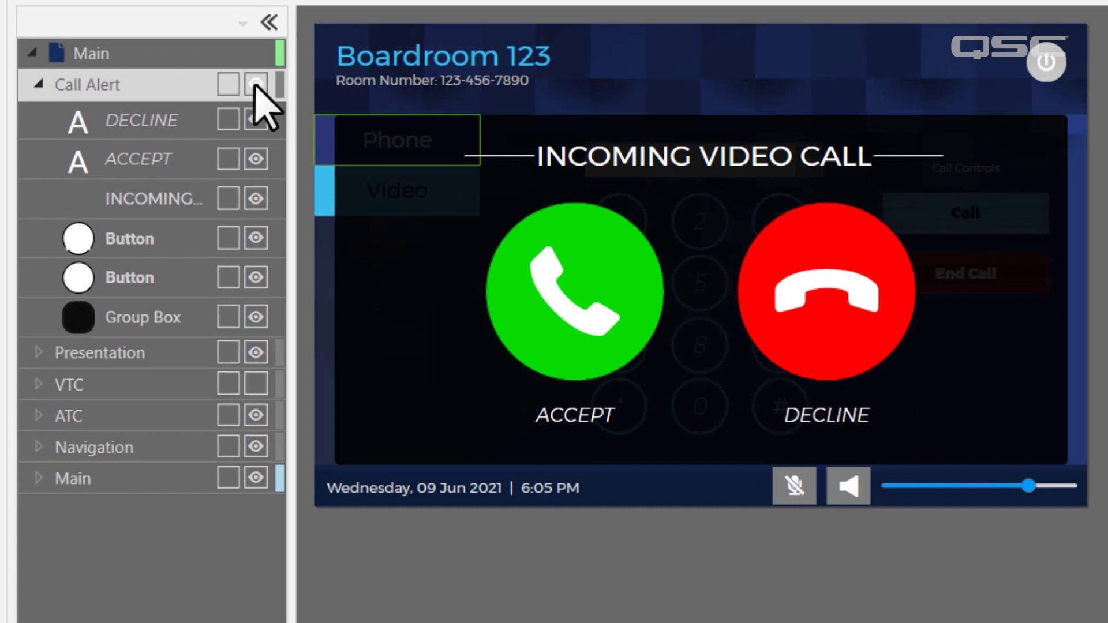
left_click(255, 85)
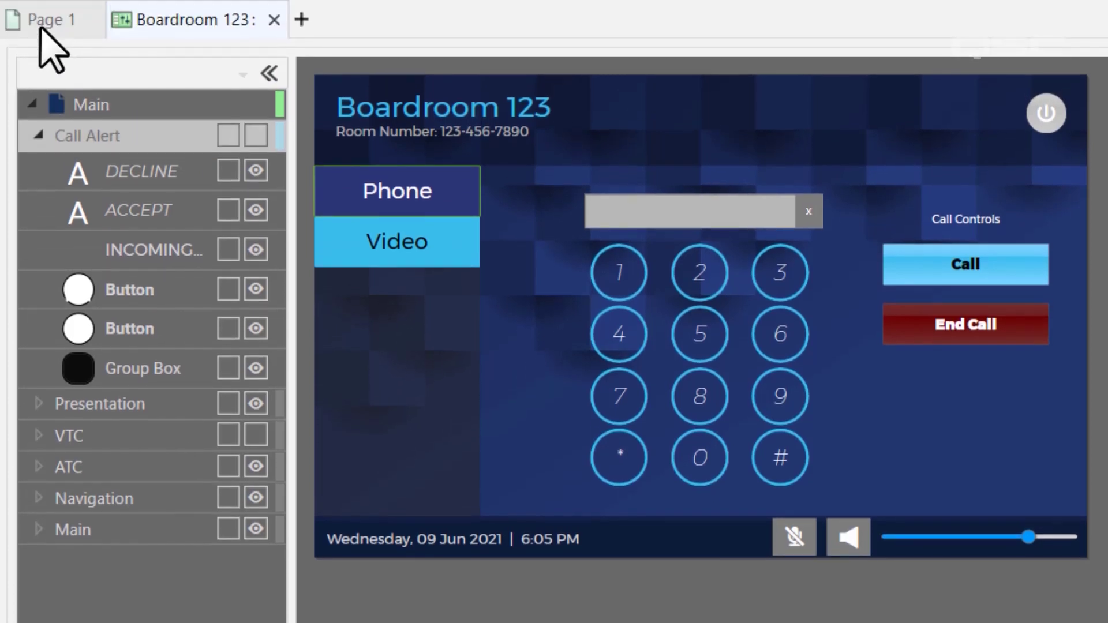
Expose the LED Ring control pin on the HID Conferencing block
left_click(45, 39)
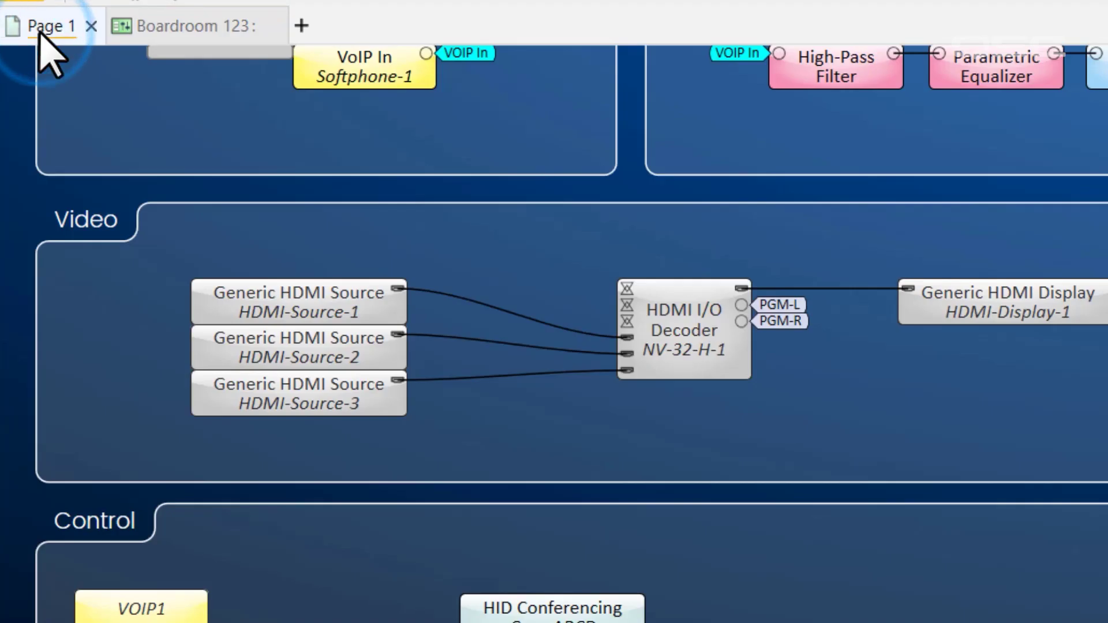
double_click(546, 597)
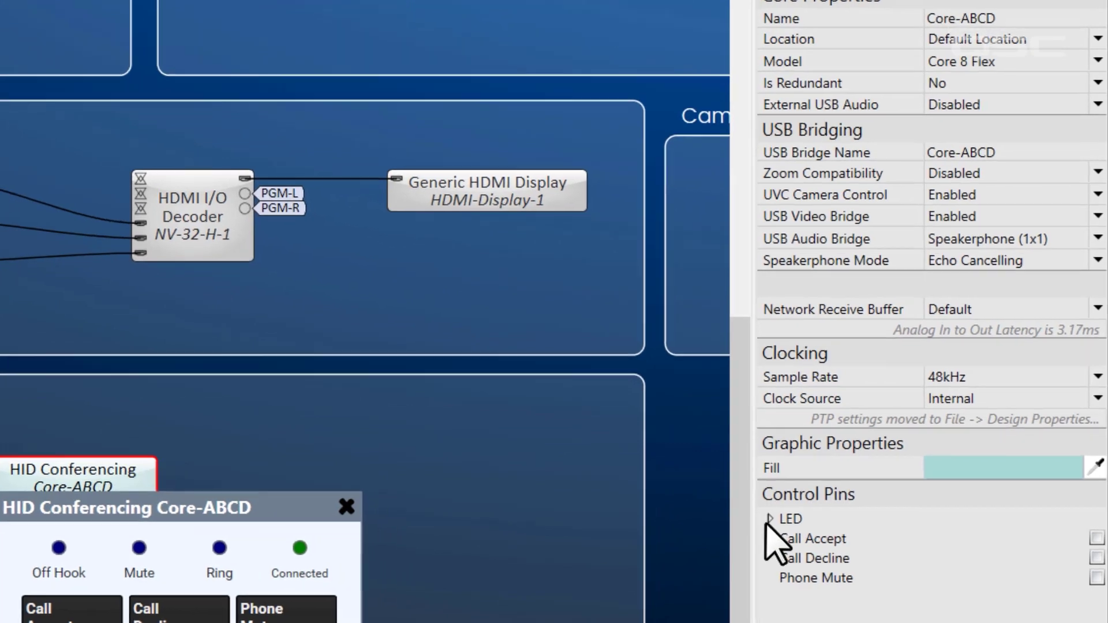
left_click(780, 521)
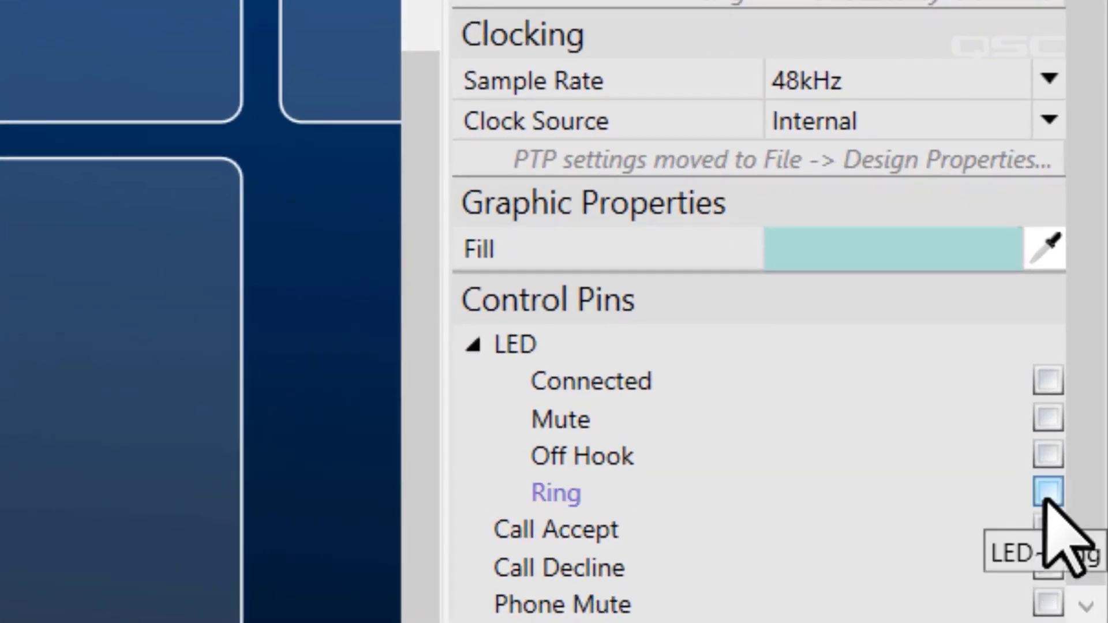
left_click(1047, 493)
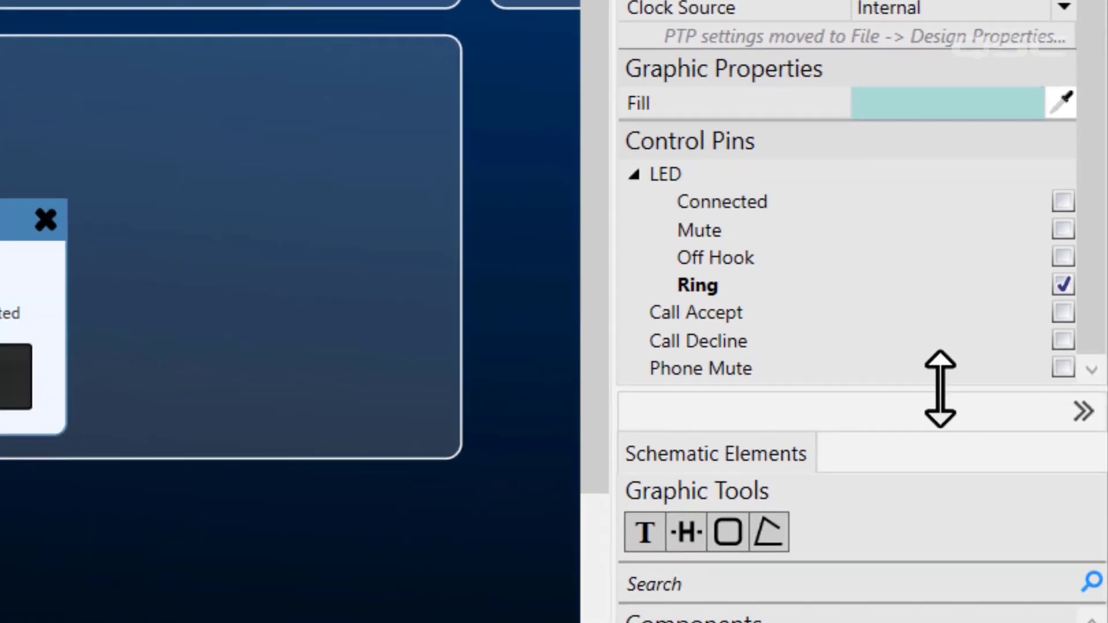
Place a UCI Layer Controller beside HID Conferencing on Page 1
left_click_drag(940, 388, 940, 8)
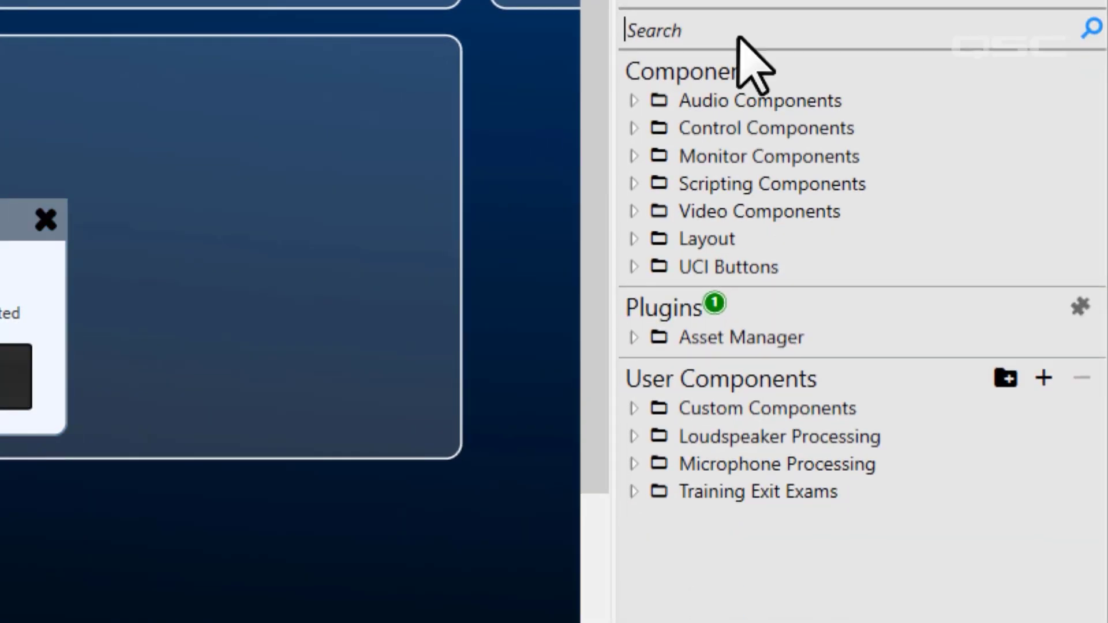
left_click(631, 127)
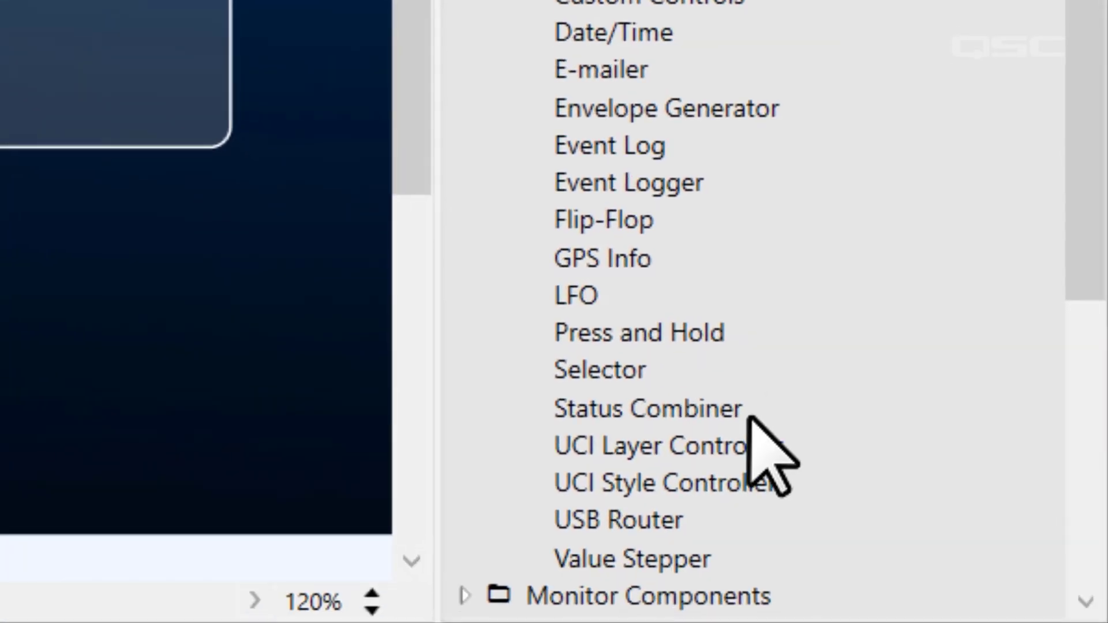
left_click_drag(747, 443, 0, 0)
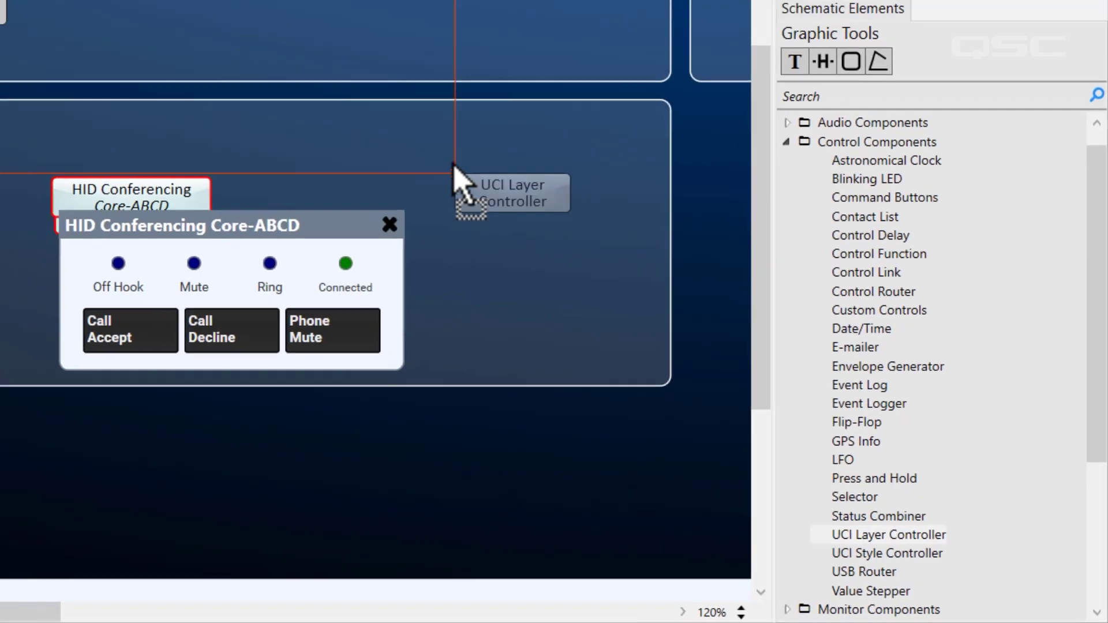
left_click_drag(461, 194, 462, 195)
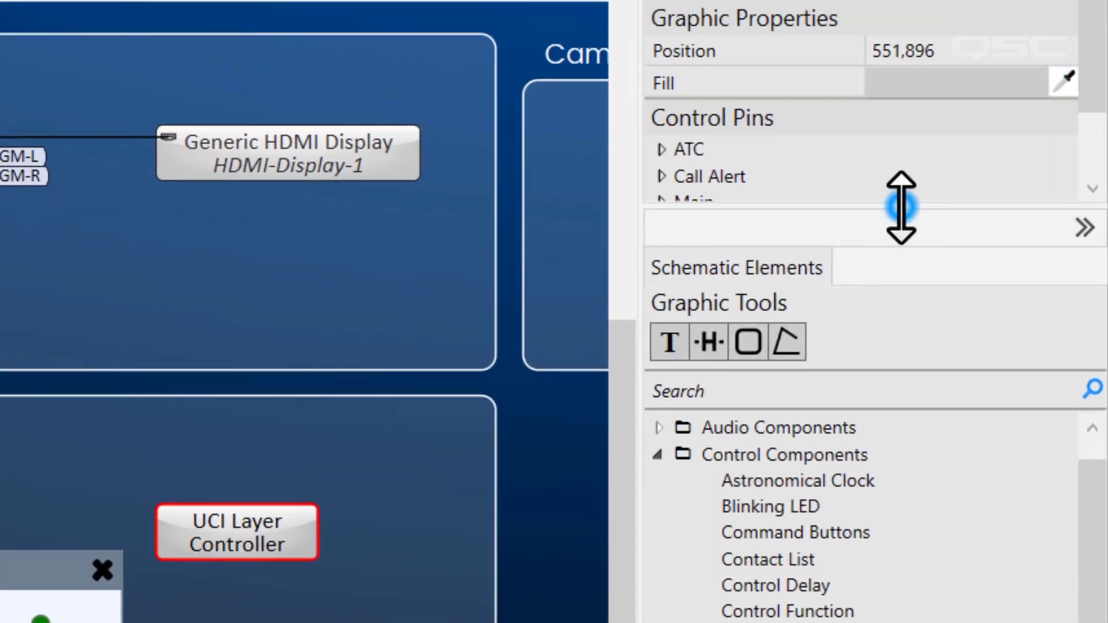
left_click_drag(902, 208, 879, 396)
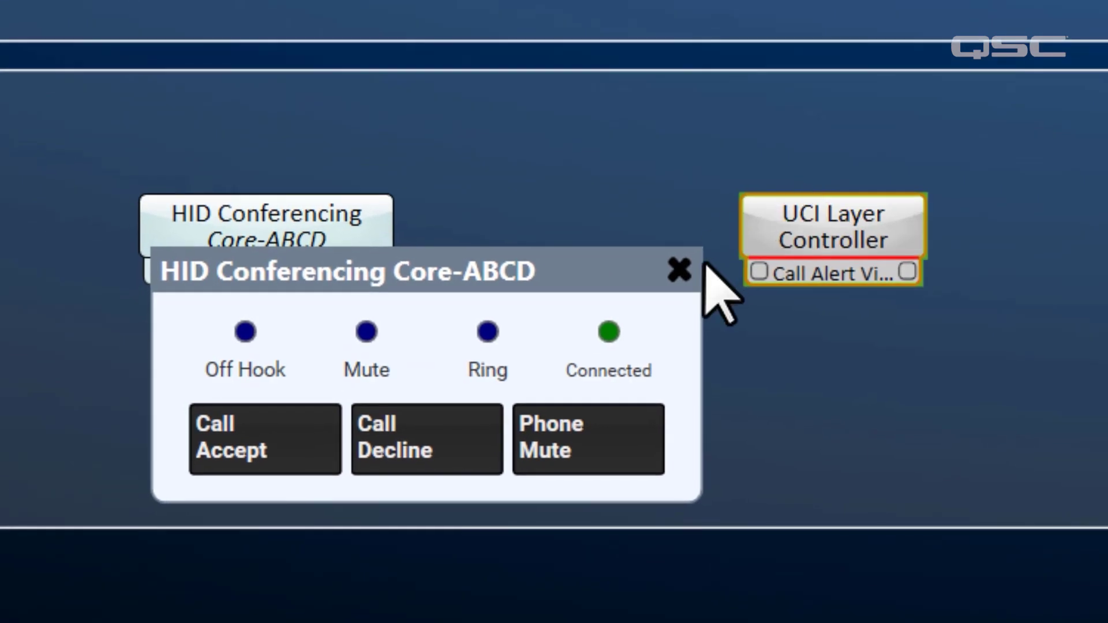
left_click(104, 571)
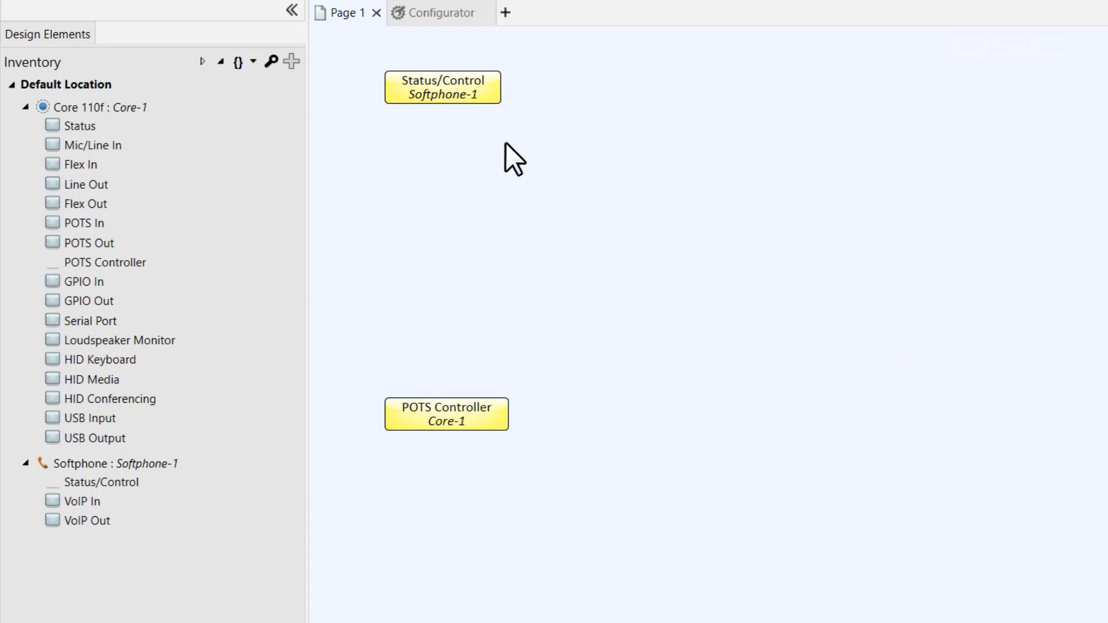
Choose dtmf_sound.wav as the Softphone-1 ring tone
double_click(459, 102)
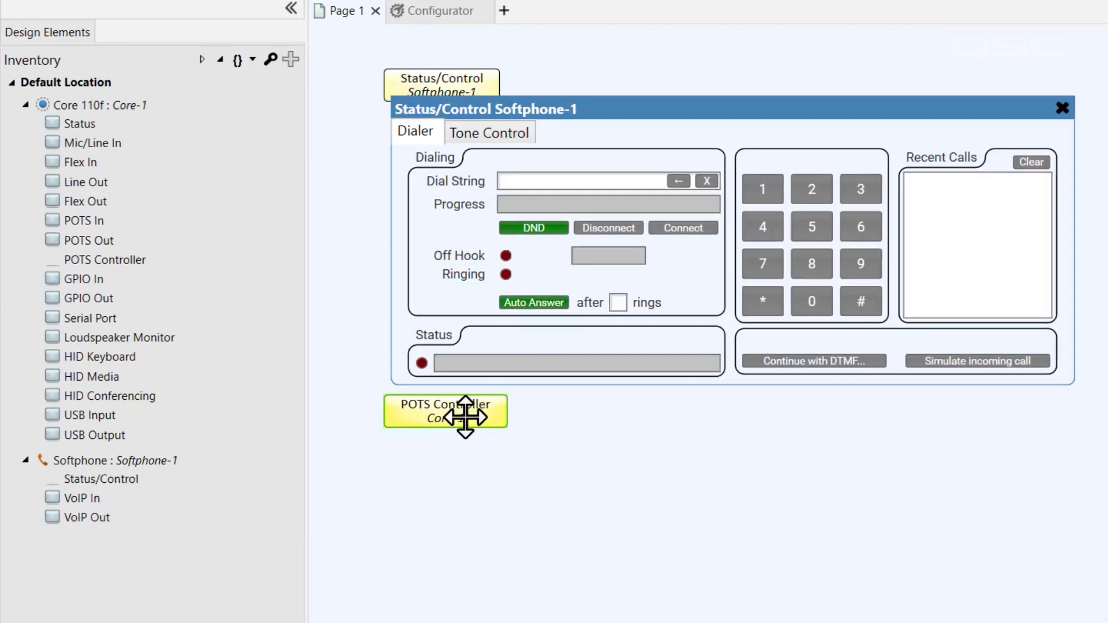
double_click(446, 414)
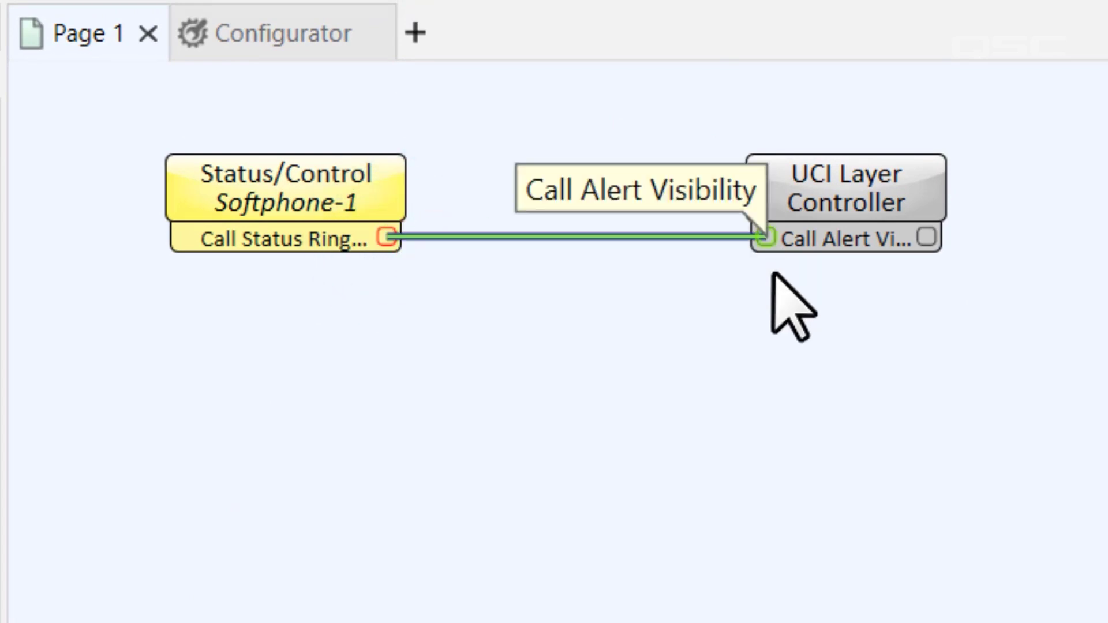
double_click(286, 194)
left_click(432, 326)
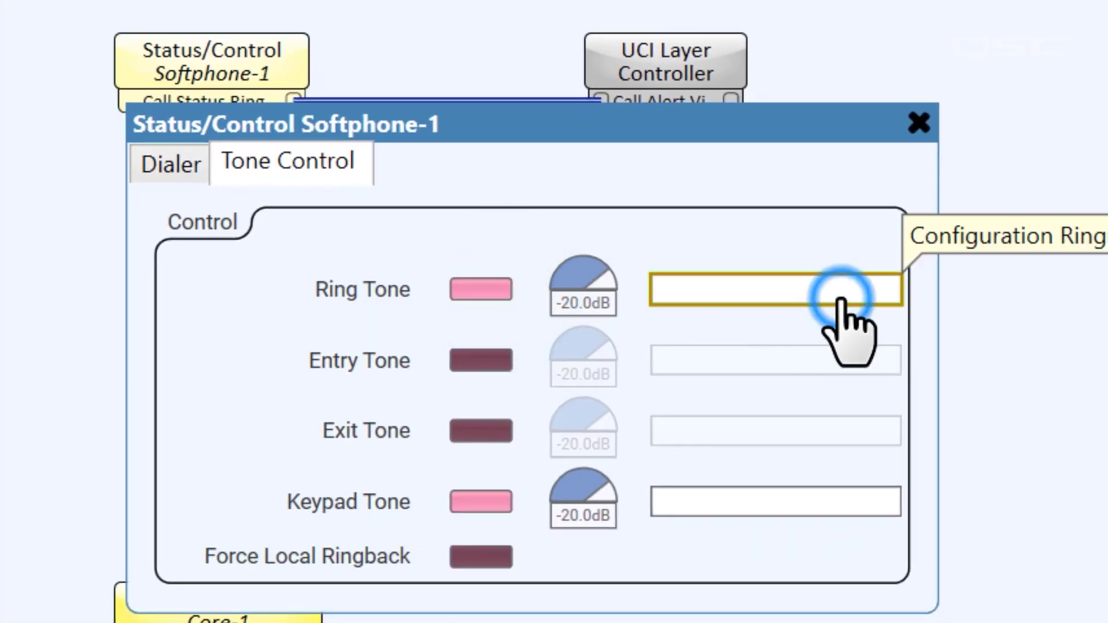
left_click(841, 300)
left_click(856, 401)
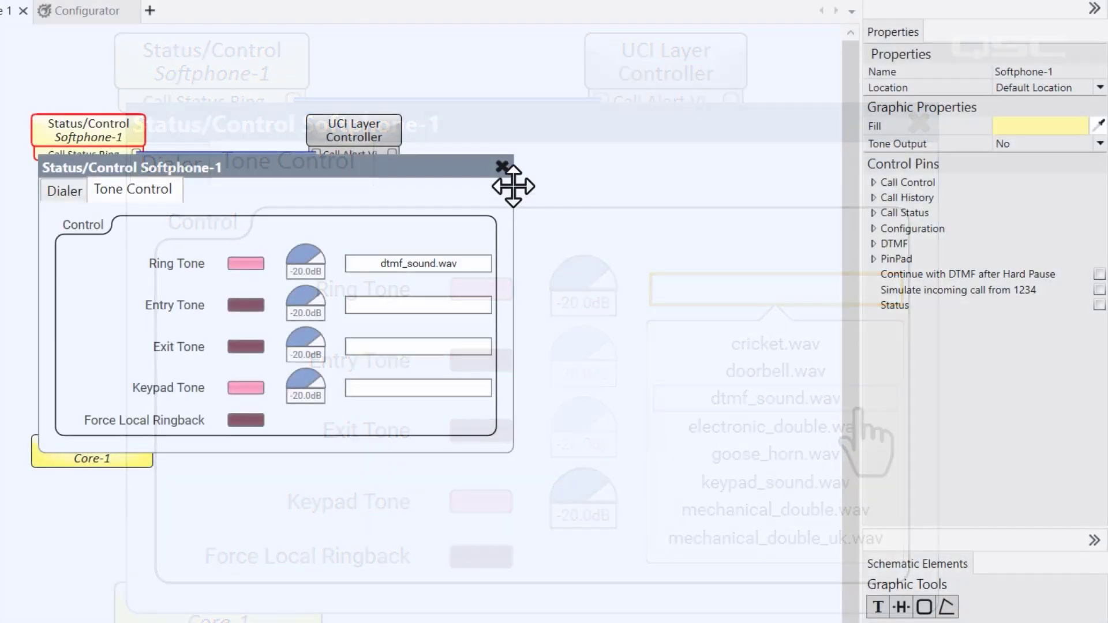
Set the softphone's Tone Output property to Yes
left_click(502, 167)
left_click(1037, 143)
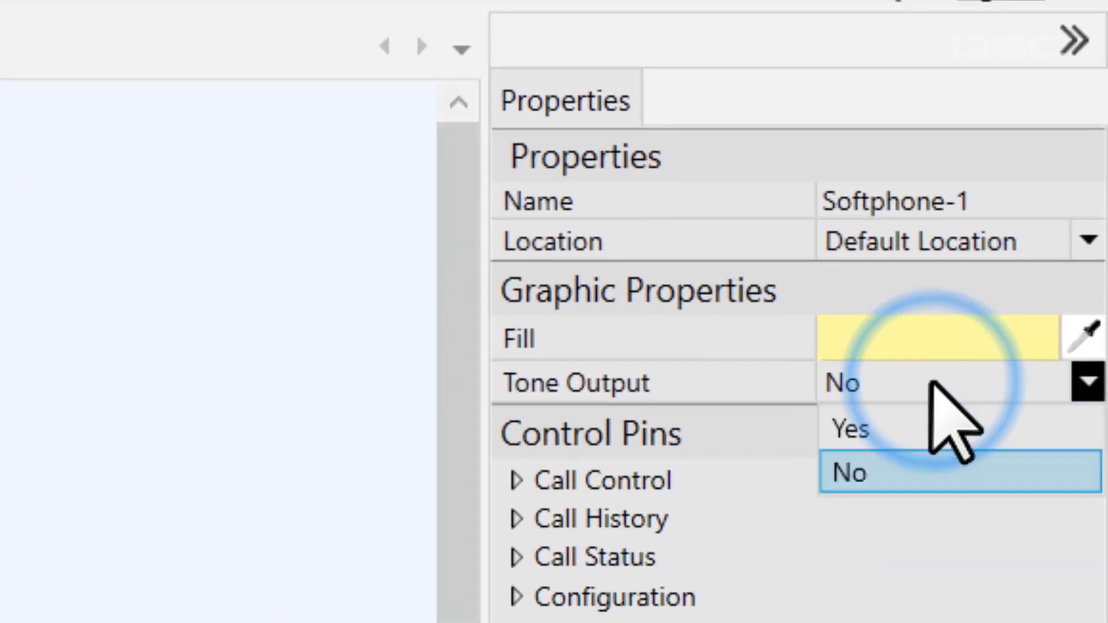
left_click(961, 434)
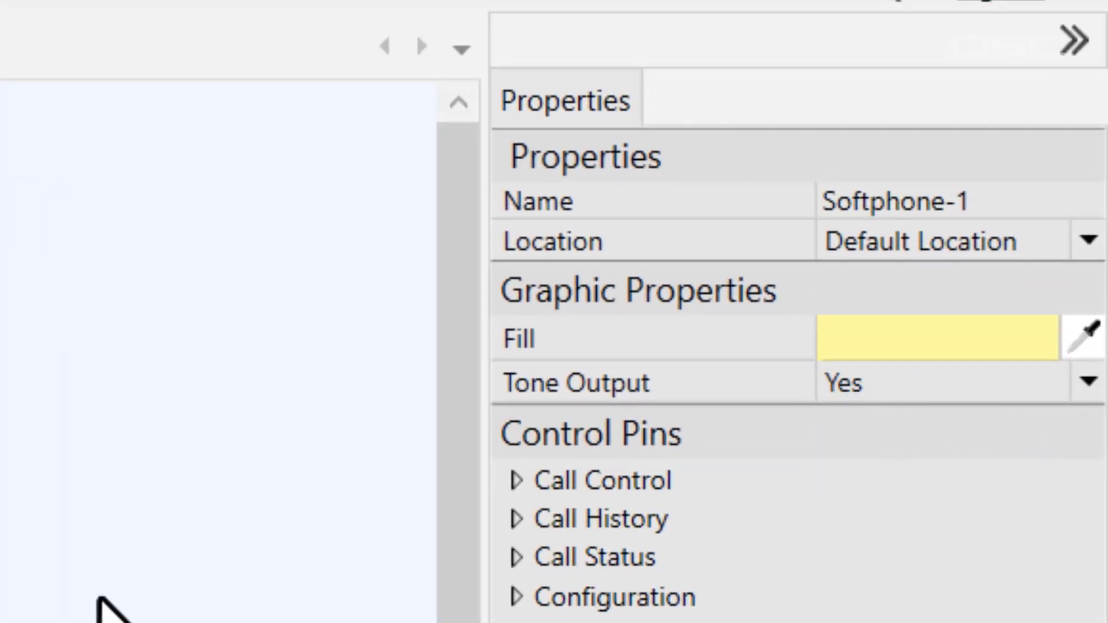
left_click(161, 381)
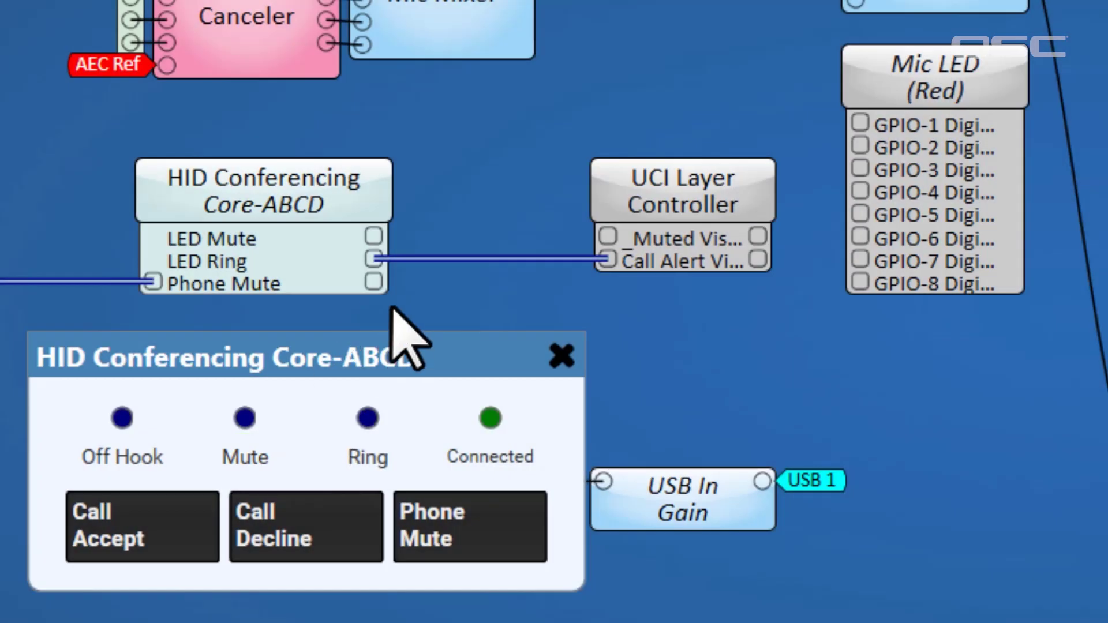
Wire LED Mute to Mic LED GPIO-1 and Position Invert to _Disconnected Visibility, then check that layer
left_click_drag(782, 97, 860, 123)
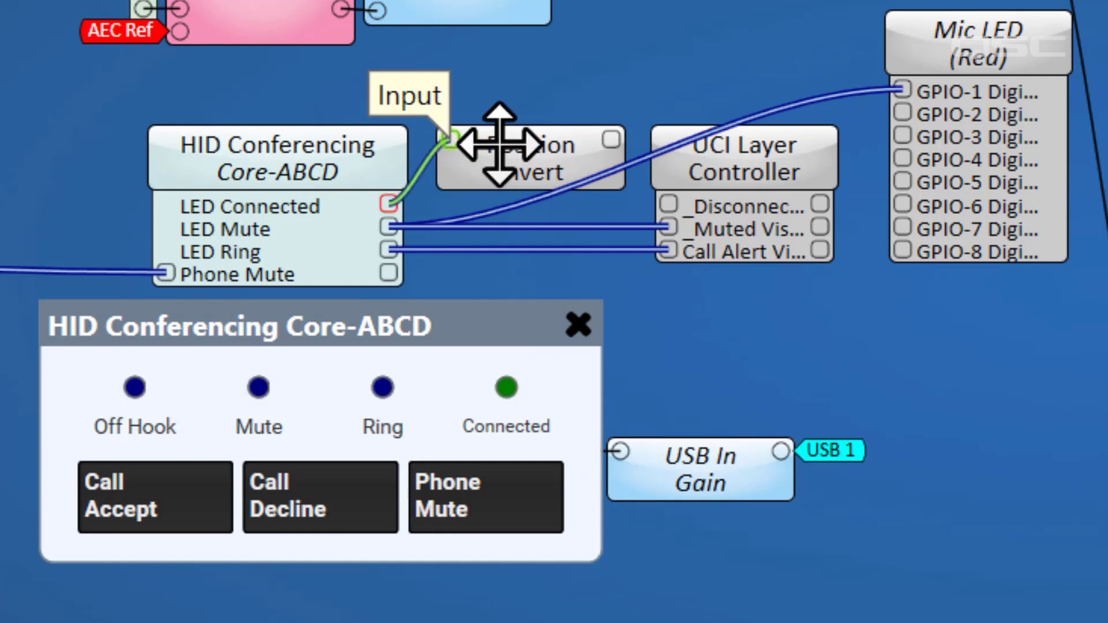
left_click_drag(617, 152, 676, 213)
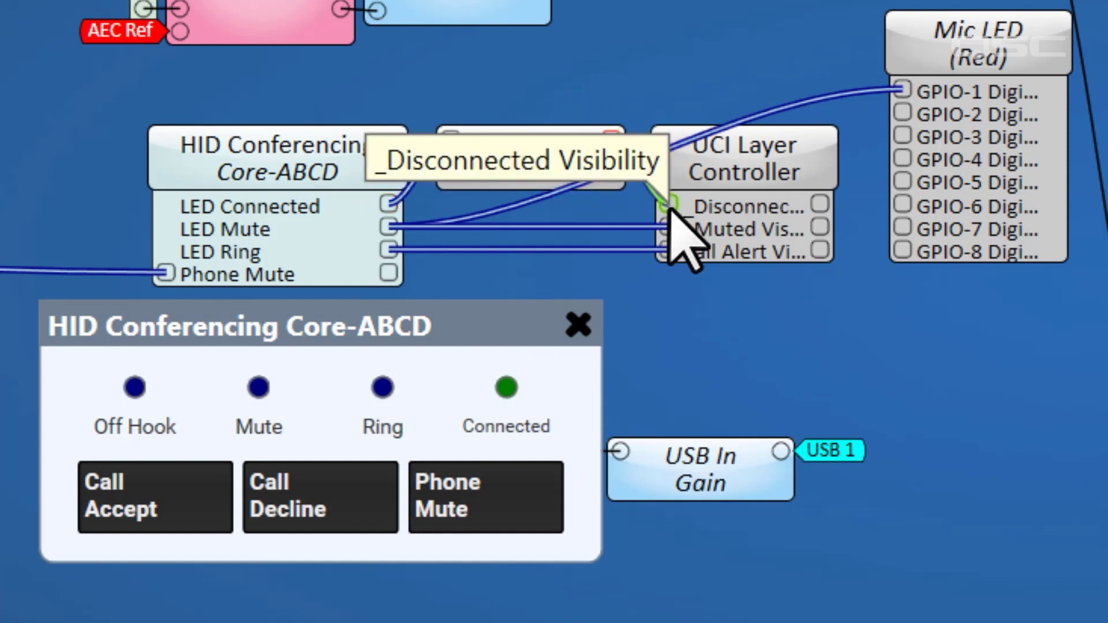
scroll(737, 408, "down", 5)
left_click(183, 22)
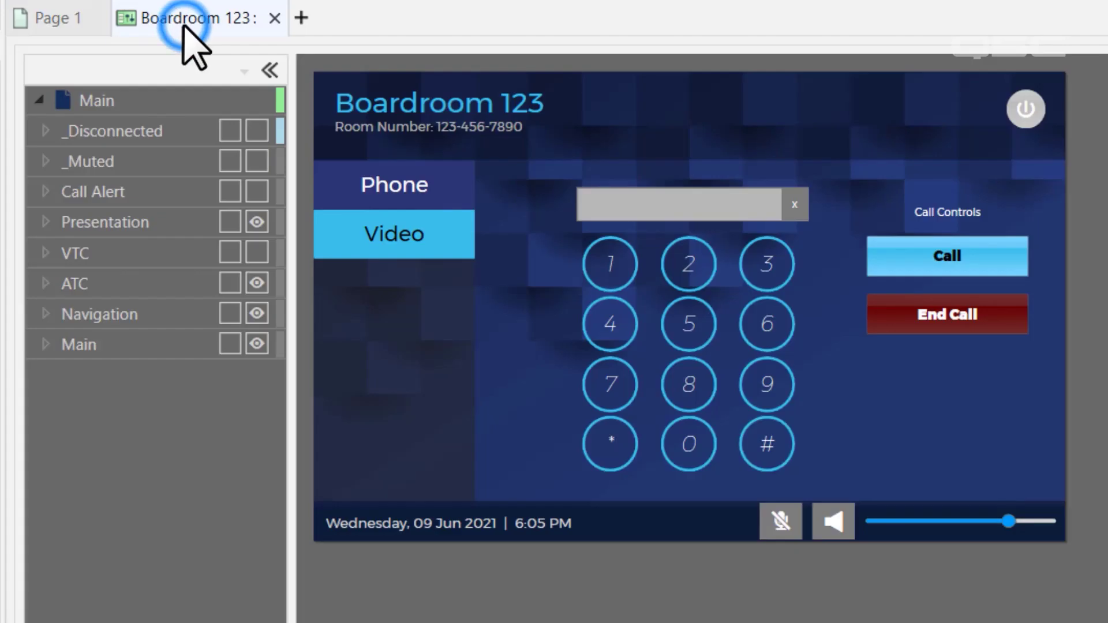
left_click(257, 131)
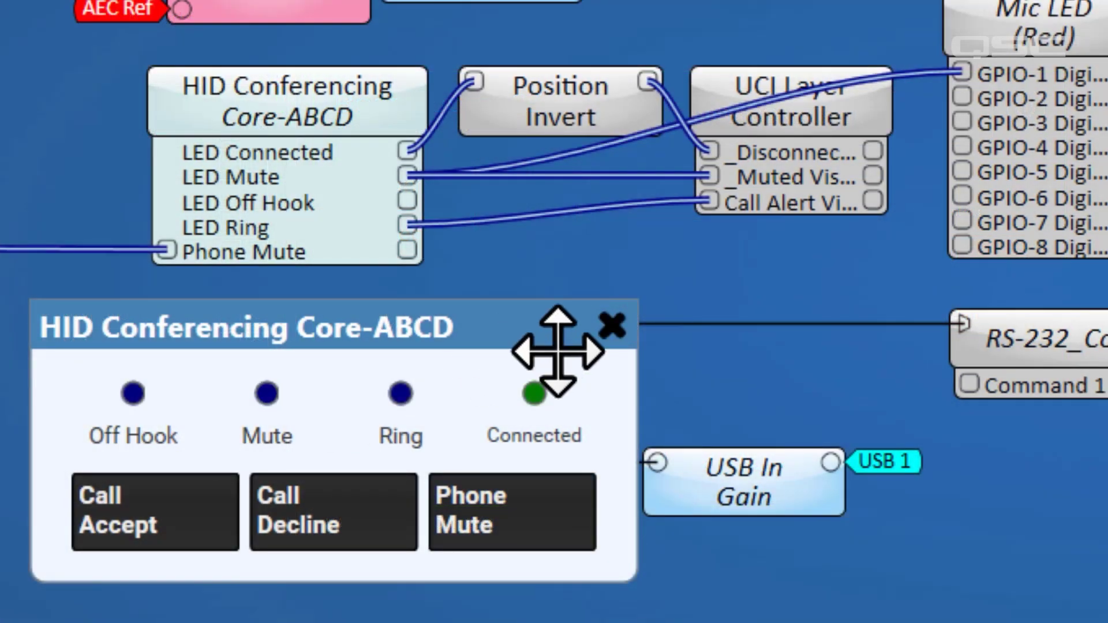
Wire LED Off Hook to the RS-232_Confetti_Cannons Command 1 Trigger pin
left_click(612, 328)
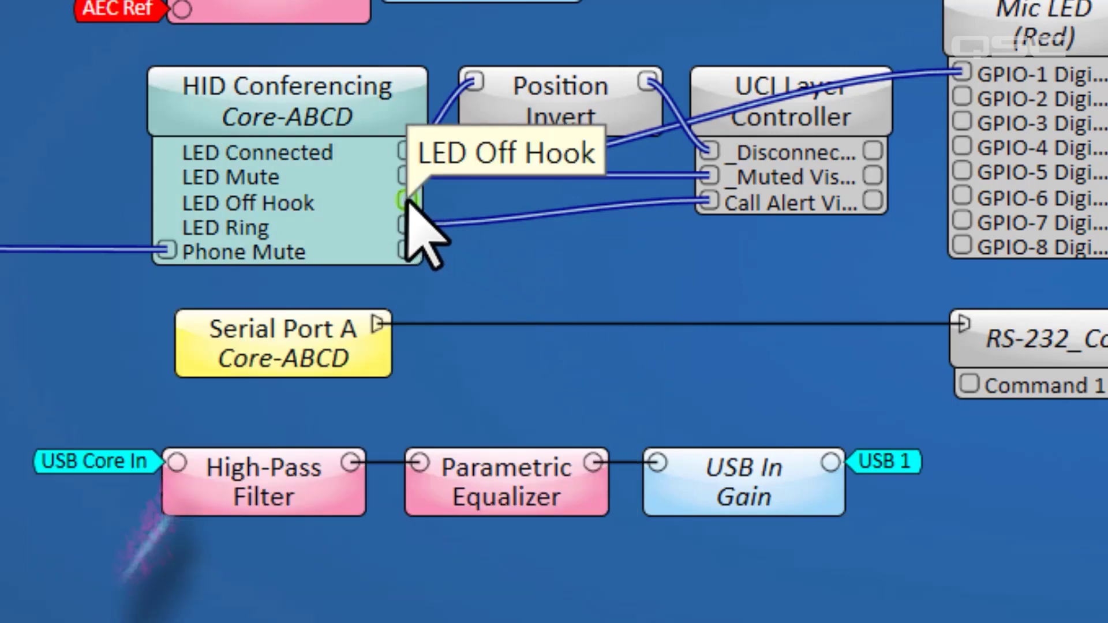
left_click_drag(409, 200, 969, 385)
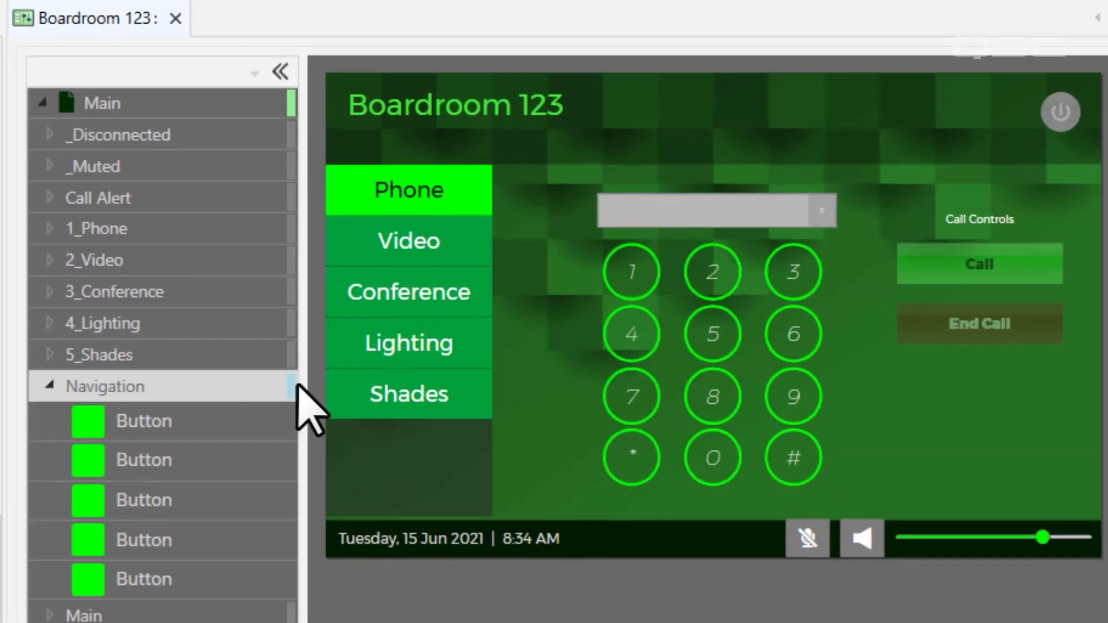
Preview the Conference, Phone and Video UCI pages, then select Phone and Conference on the Selector
left_click(445, 294)
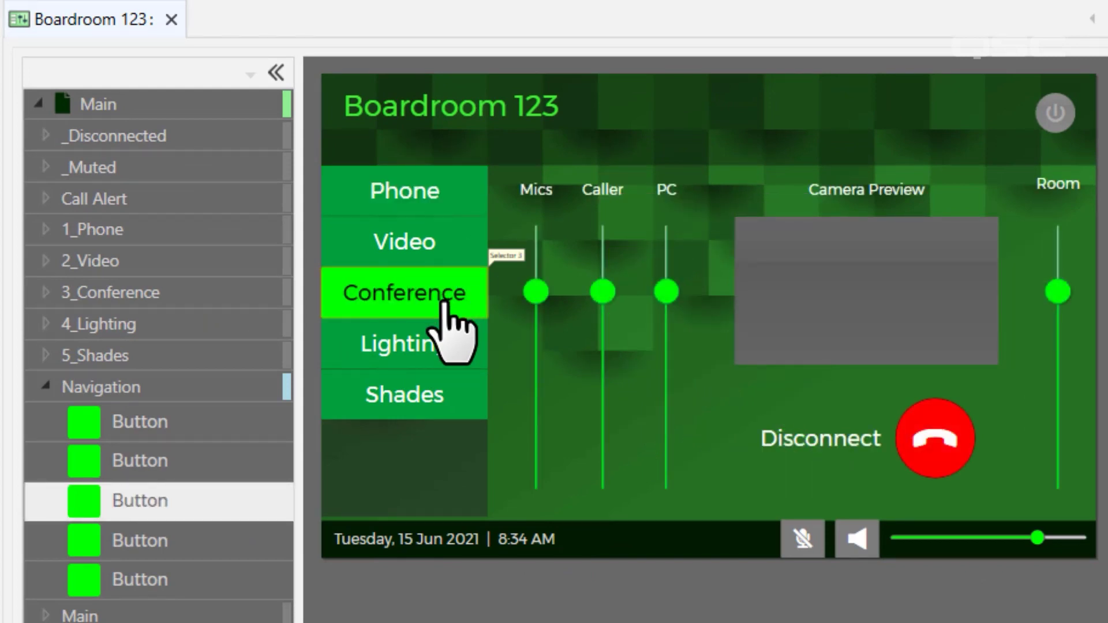
left_click(464, 195)
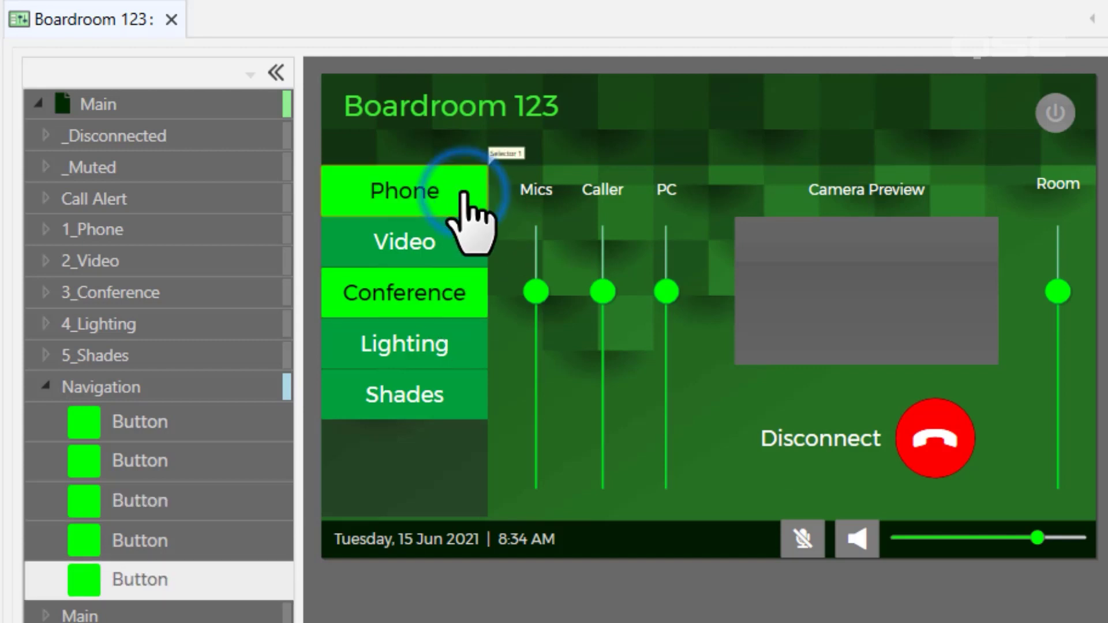
left_click(467, 254)
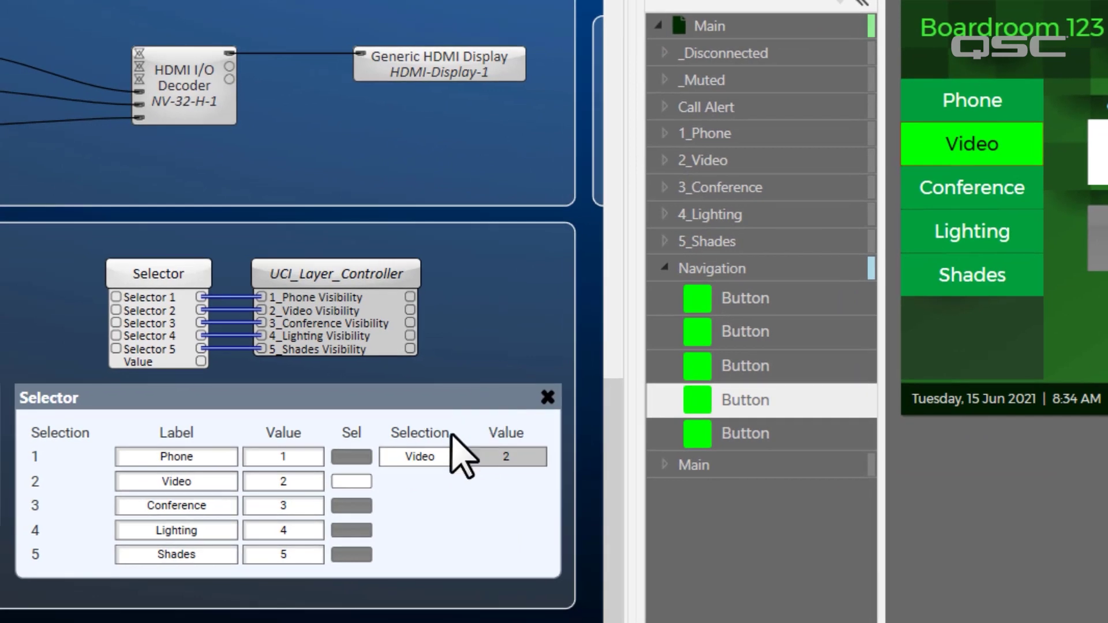
left_click(355, 457)
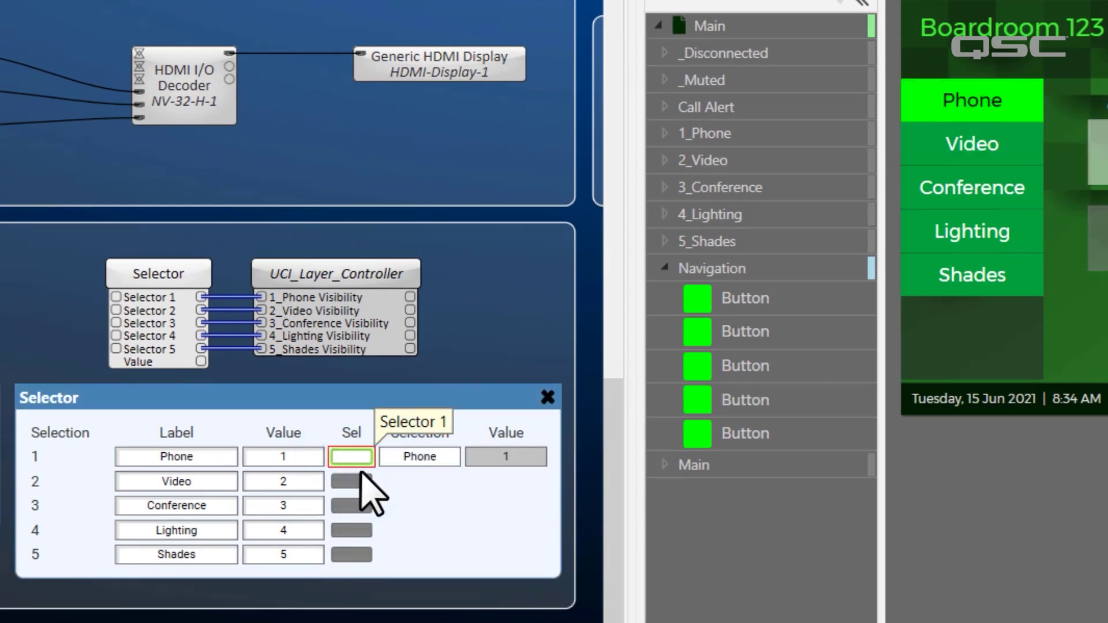
left_click(357, 508)
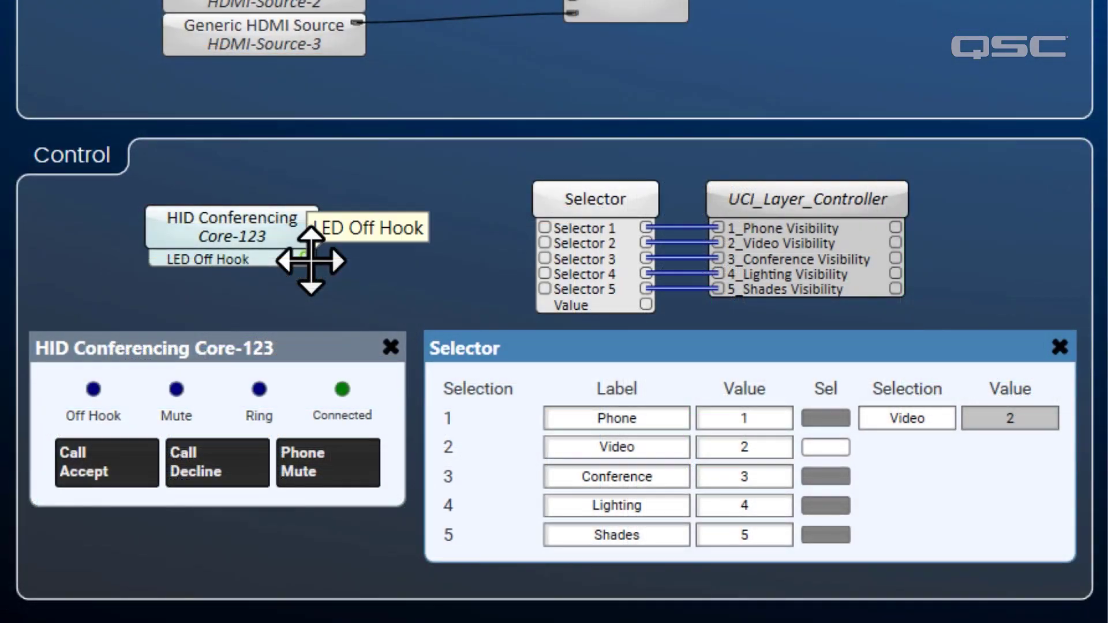
Connect LED Off Hook to Selector input 3 and highlight its outgoing wires to verify
left_click_drag(311, 261, 524, 270)
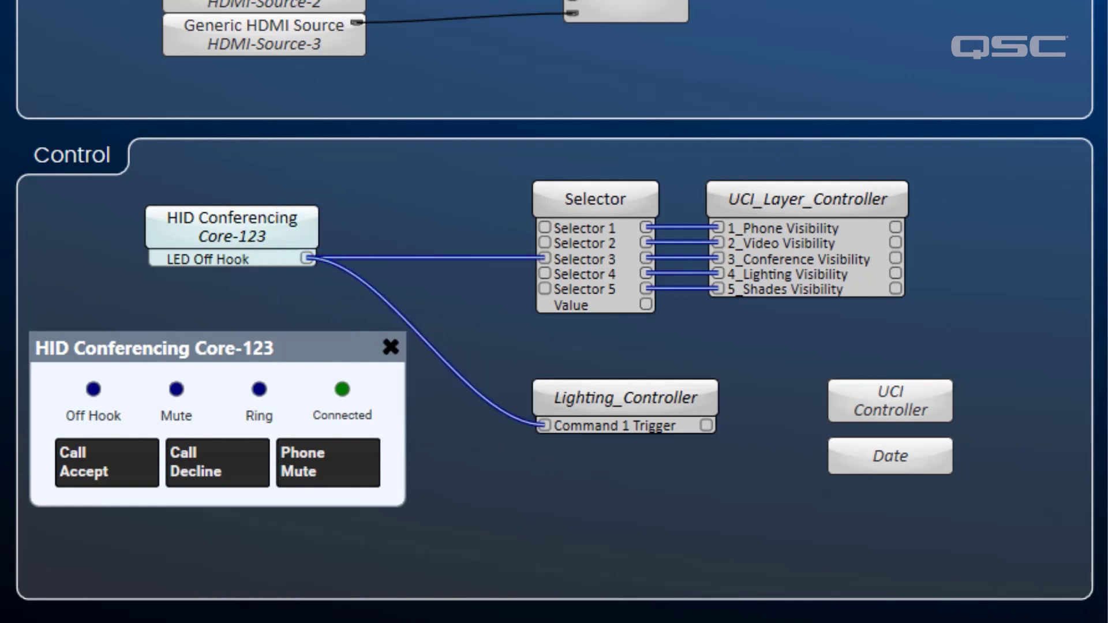
left_click(307, 259)
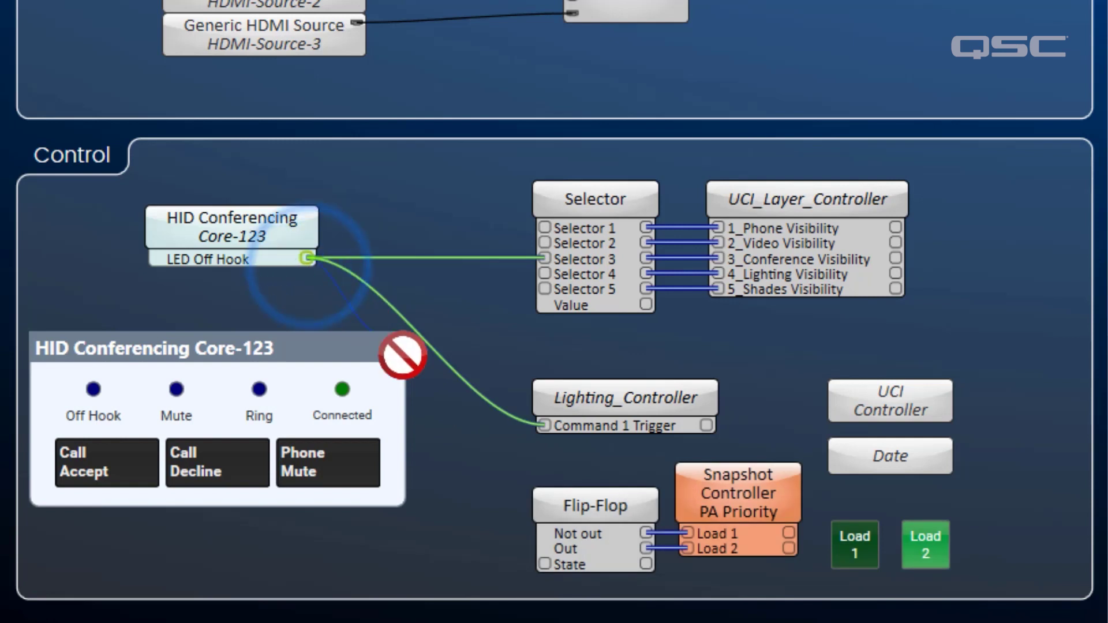
Recall the second PA Priority snapshot and check the PA Router squelch priority
left_click(540, 571)
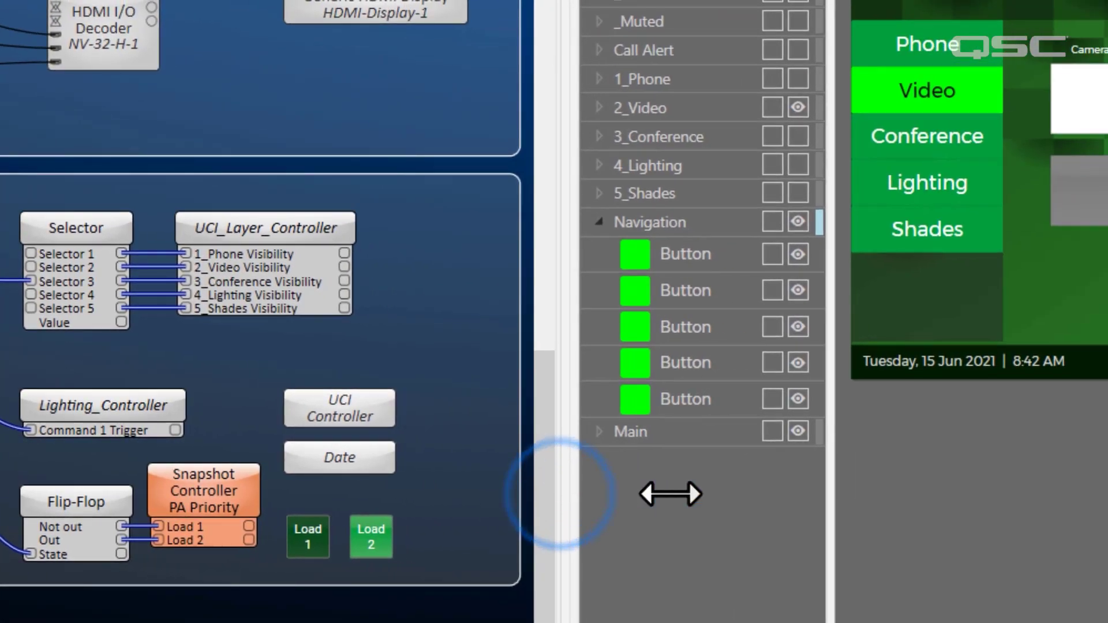
left_click_drag(671, 494, 1097, 494)
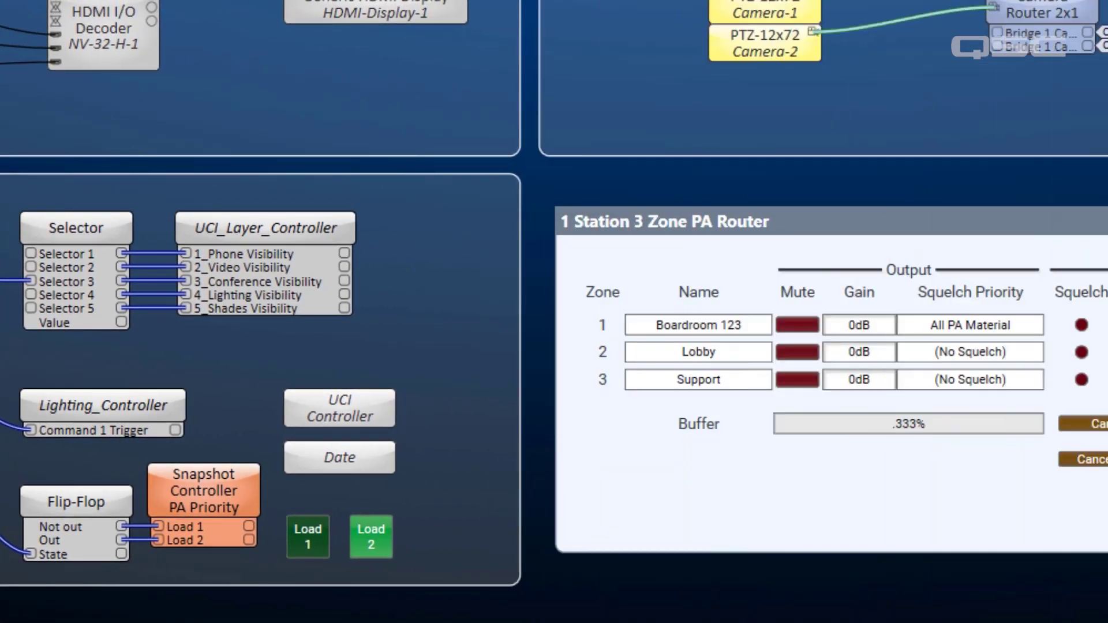
left_click(371, 537)
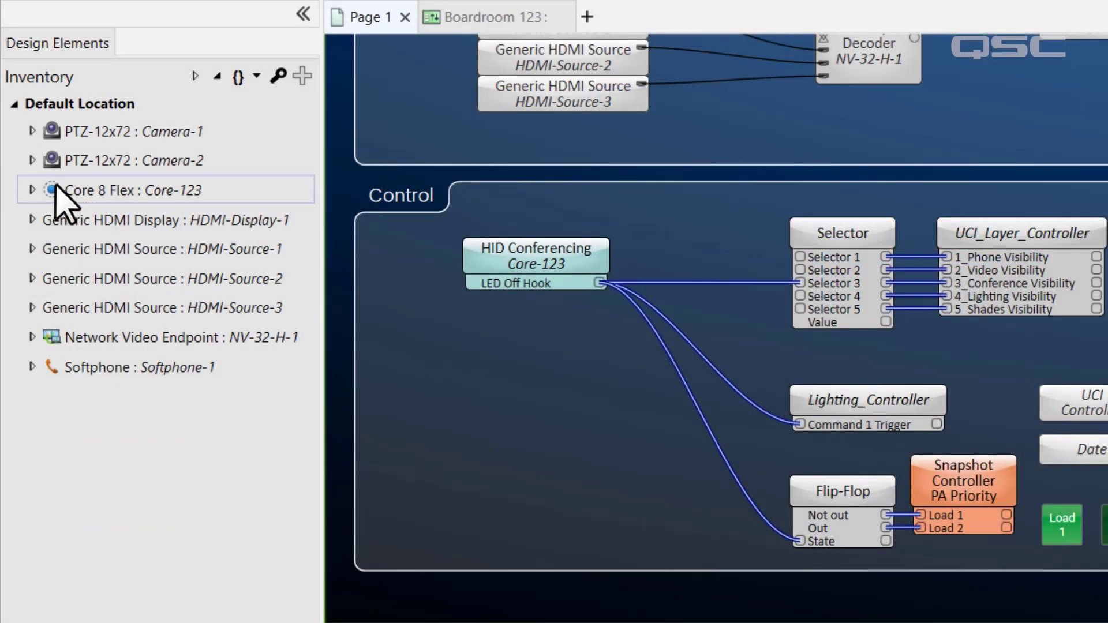
Place Core-123's HID Media and HID Keyboard blocks below HID Conferencing in Control
left_click(31, 190)
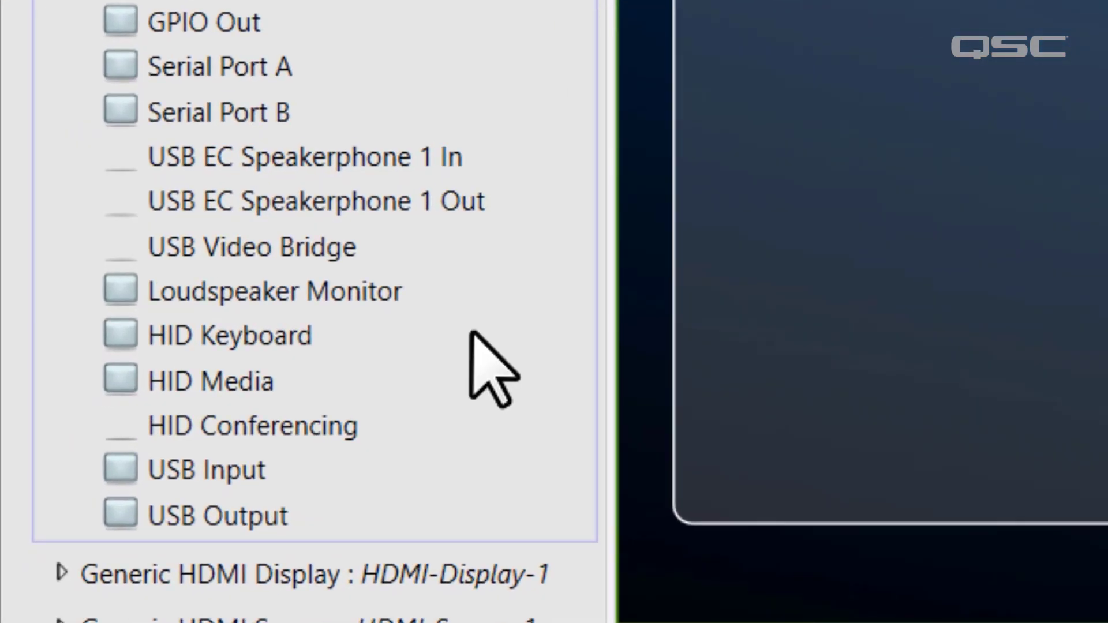
left_click(356, 385)
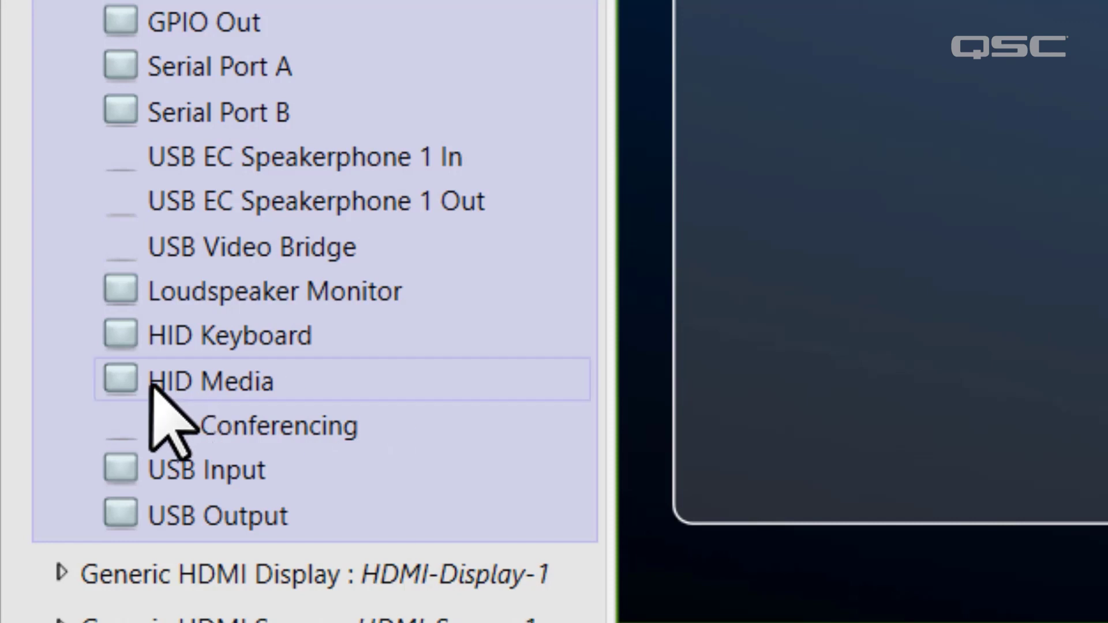
left_click_drag(167, 386, 901, 95)
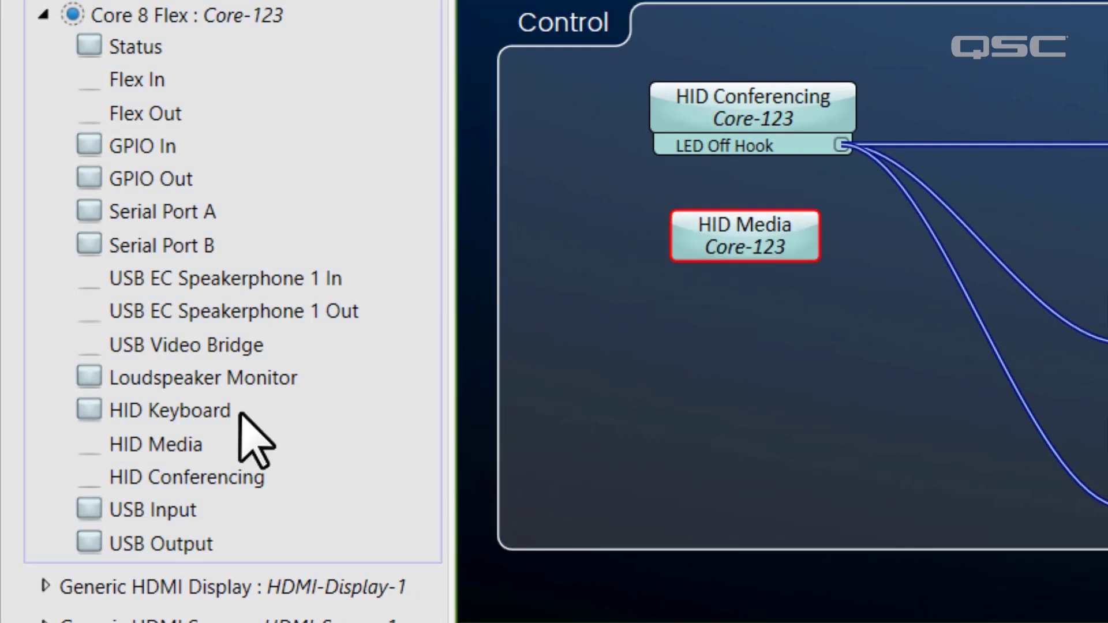
left_click_drag(212, 411, 651, 356)
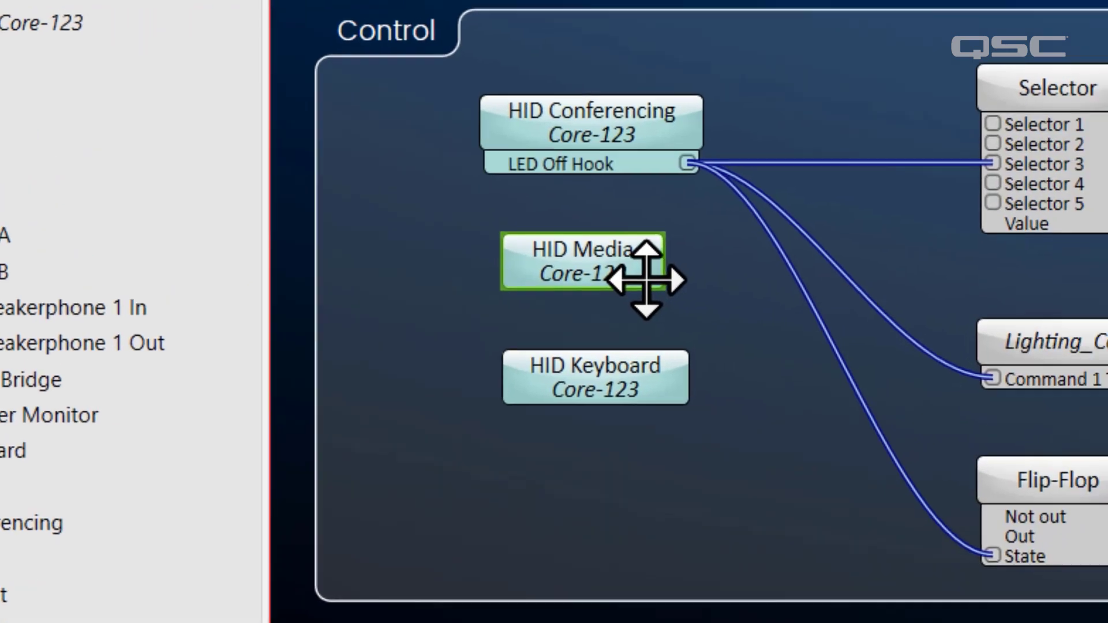
Open the HID Media and HID Keyboard panels and start dragging the keyboard onto the UCI
double_click(800, 252)
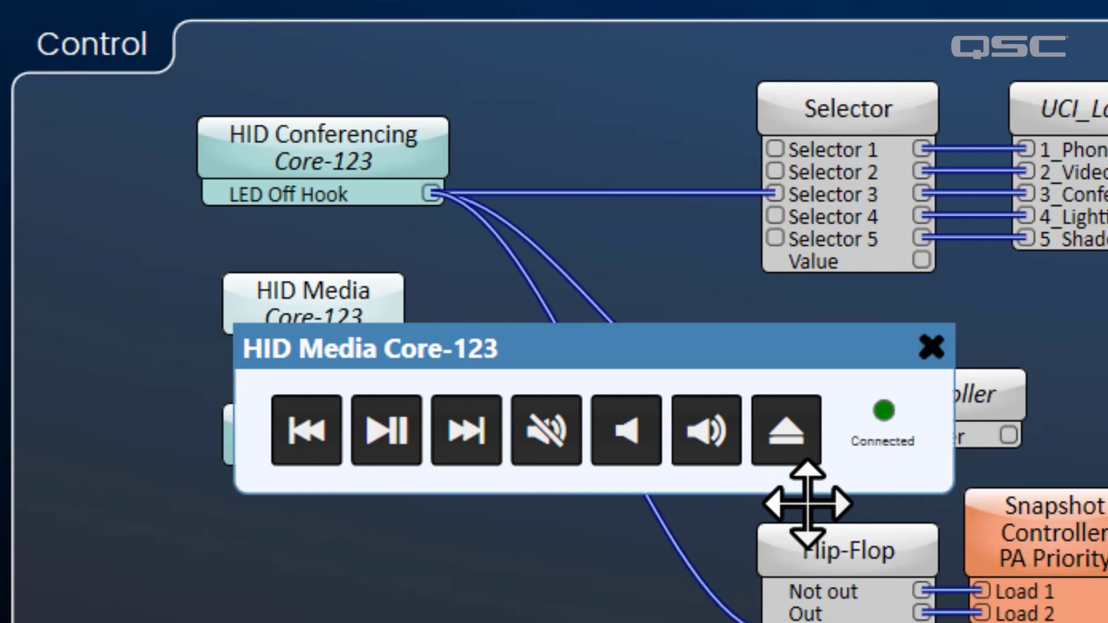
left_click(930, 347)
left_click(414, 445)
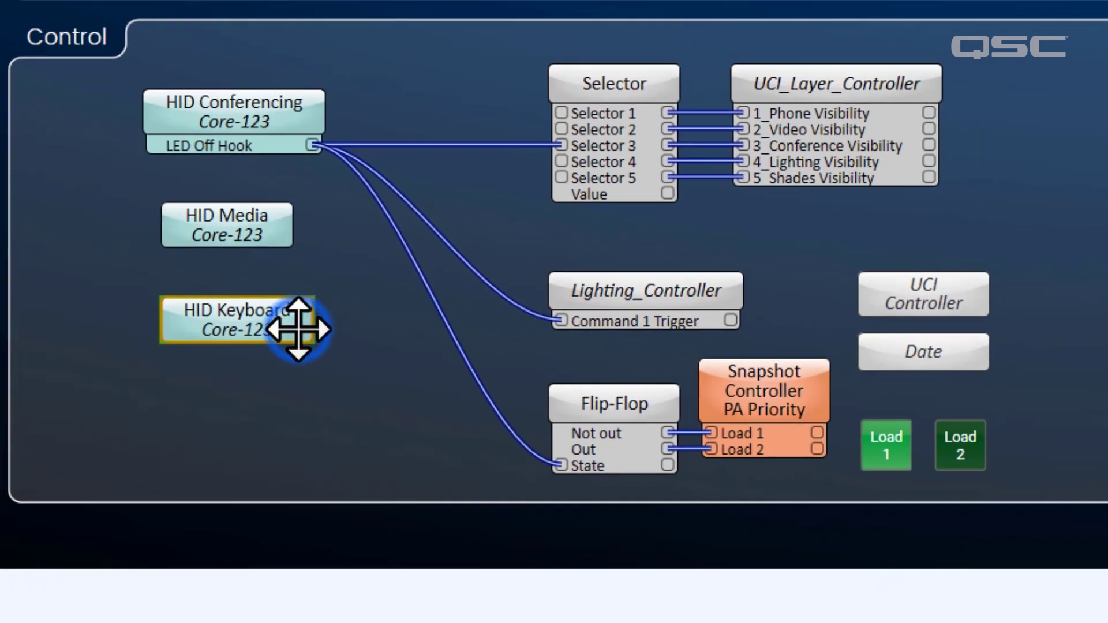
double_click(403, 448)
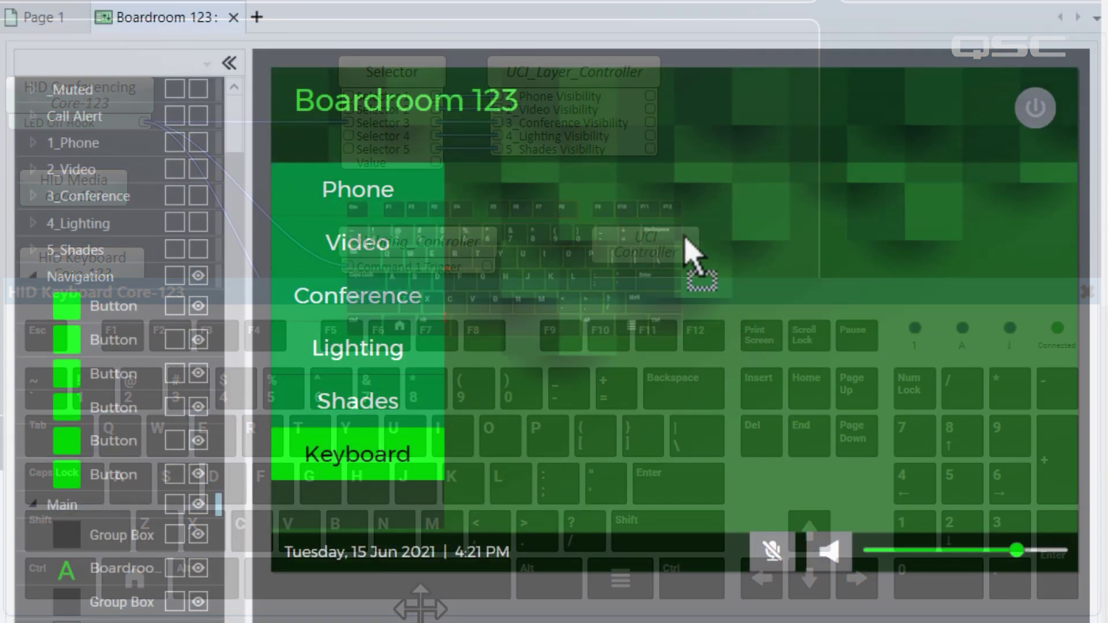
left_click_drag(685, 248, 690, 199)
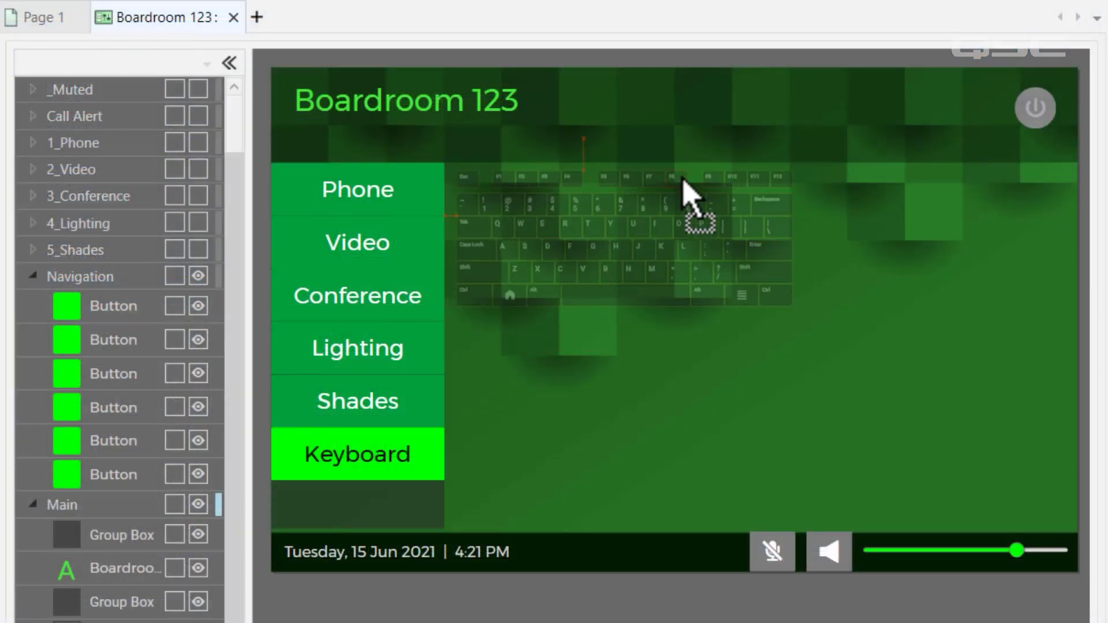
Drop the HID keyboard onto the Keyboard page and stretch it to fill the content area
left_click_drag(790, 286, 790, 288)
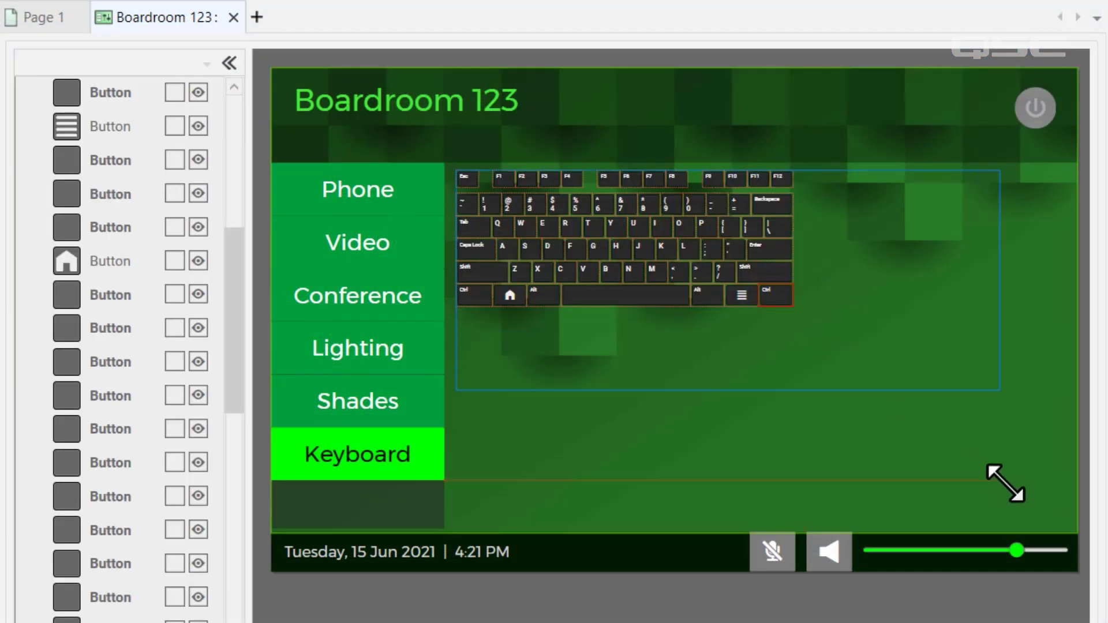
left_click_drag(1062, 533, 1056, 532)
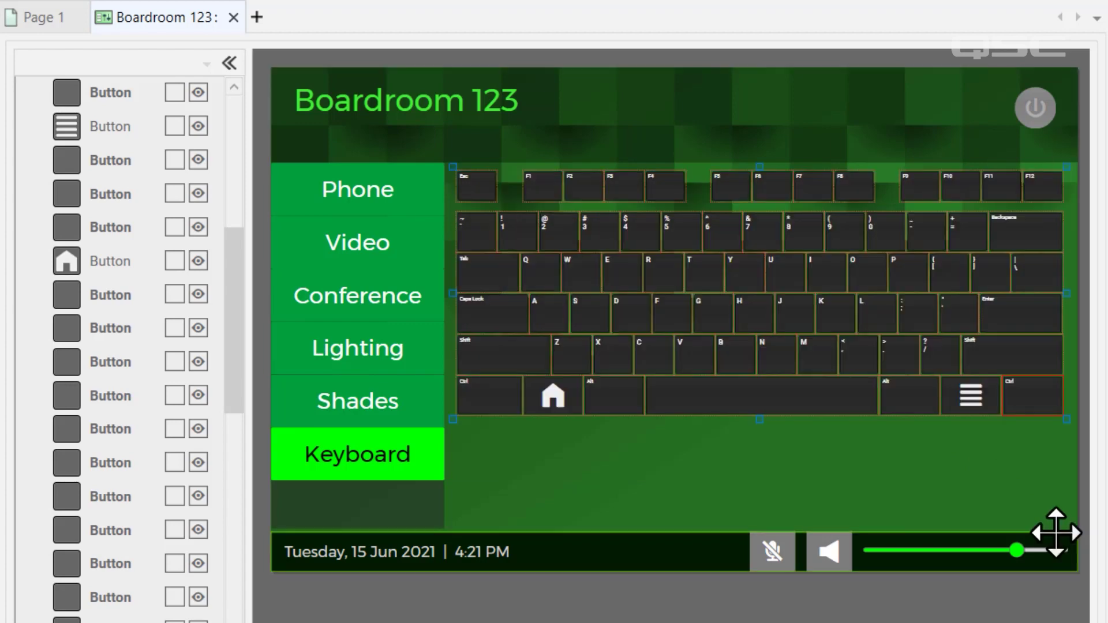